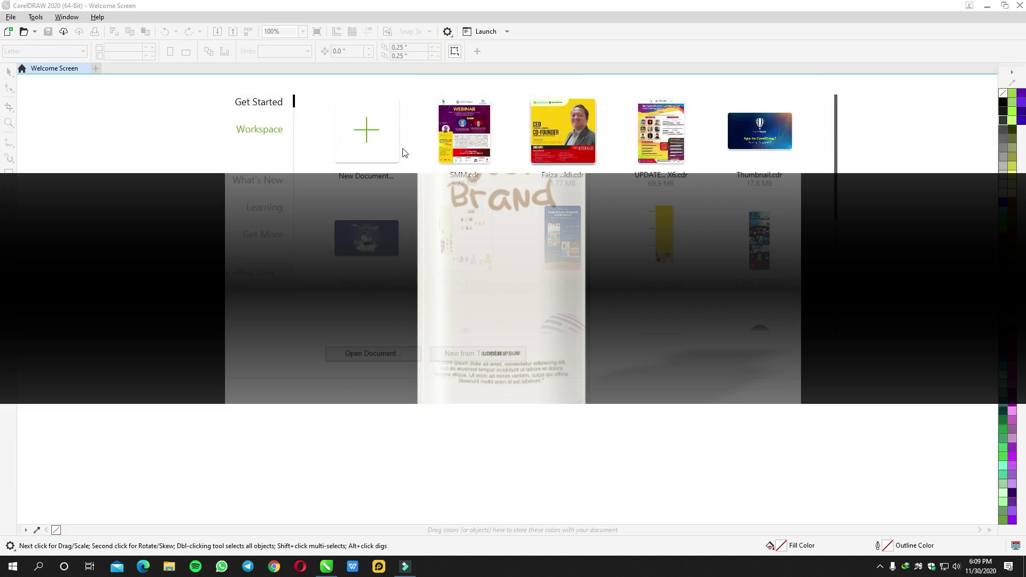
# Step: Create a new RGB document named Mockup Botol, 1600 x 900 px at 300 dpi
pyautogui.moveTo(503, 175); pyautogui.dragTo(447, 110)
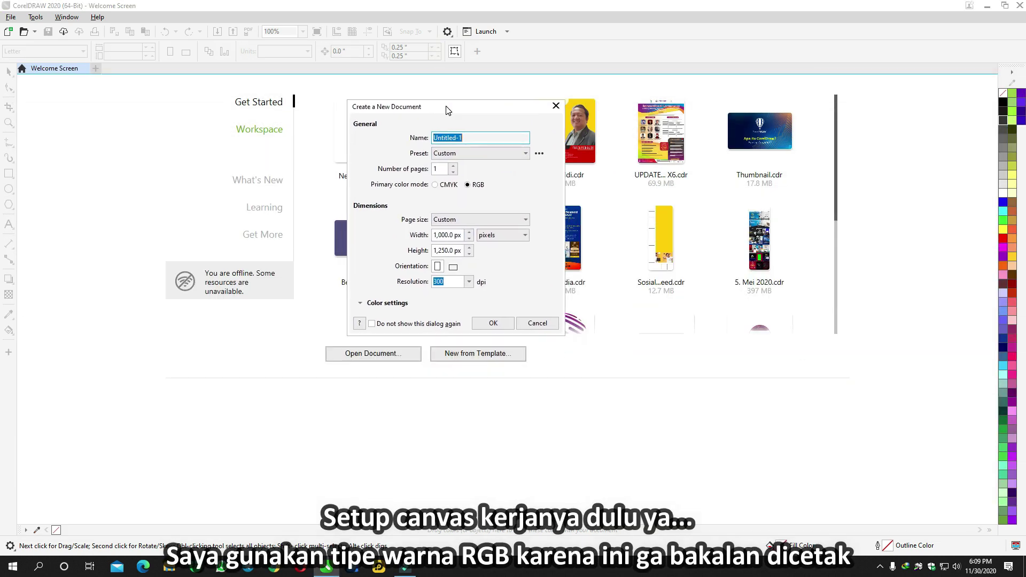
pyautogui.click(502, 235)
pyautogui.click(489, 275)
pyautogui.click(446, 139)
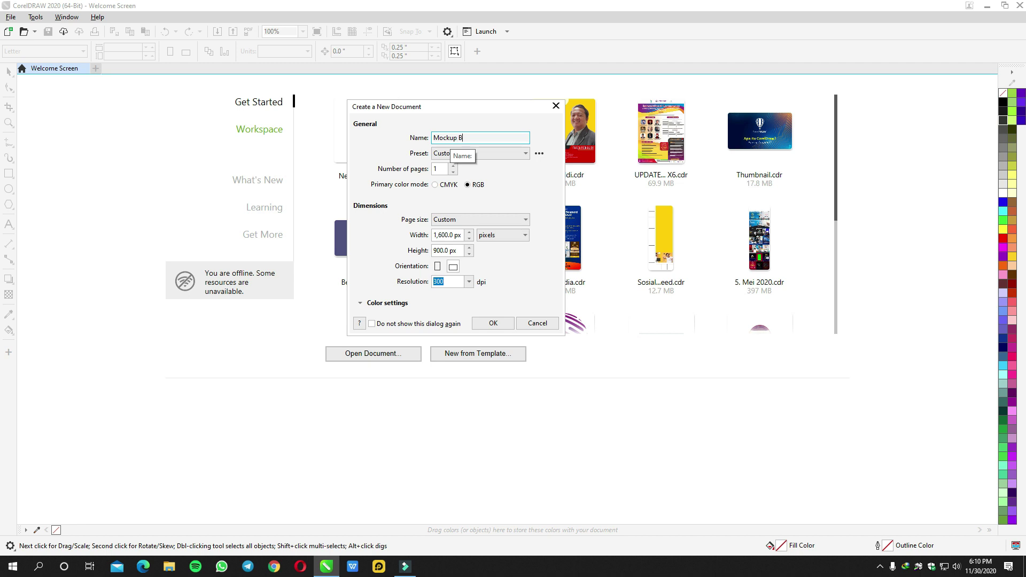
pyautogui.click(492, 323)
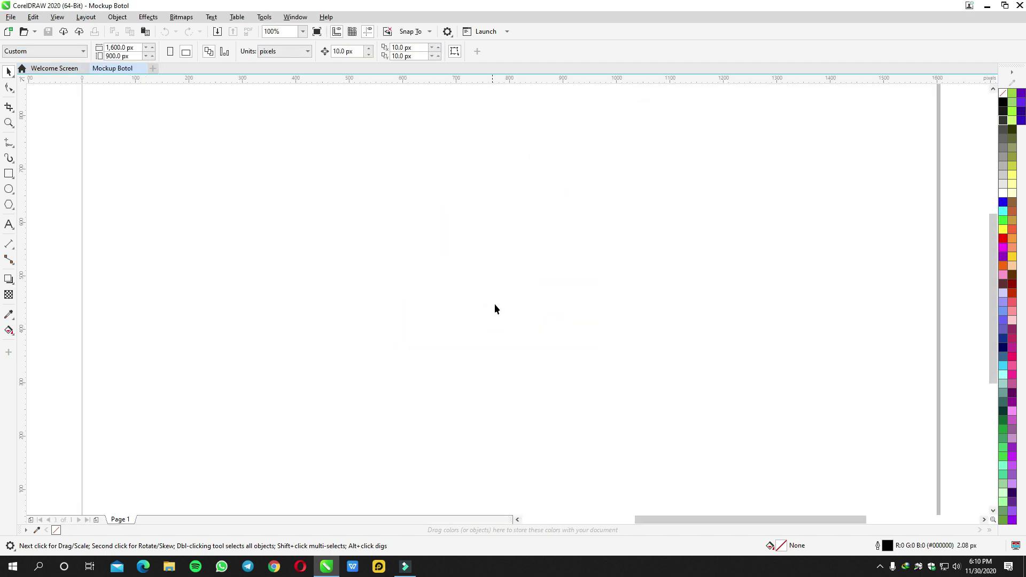
# Step: Import the white bottle photo from the desktop onto the page and enlarge it to about 979 x 1468 px
pyautogui.click(987, 5)
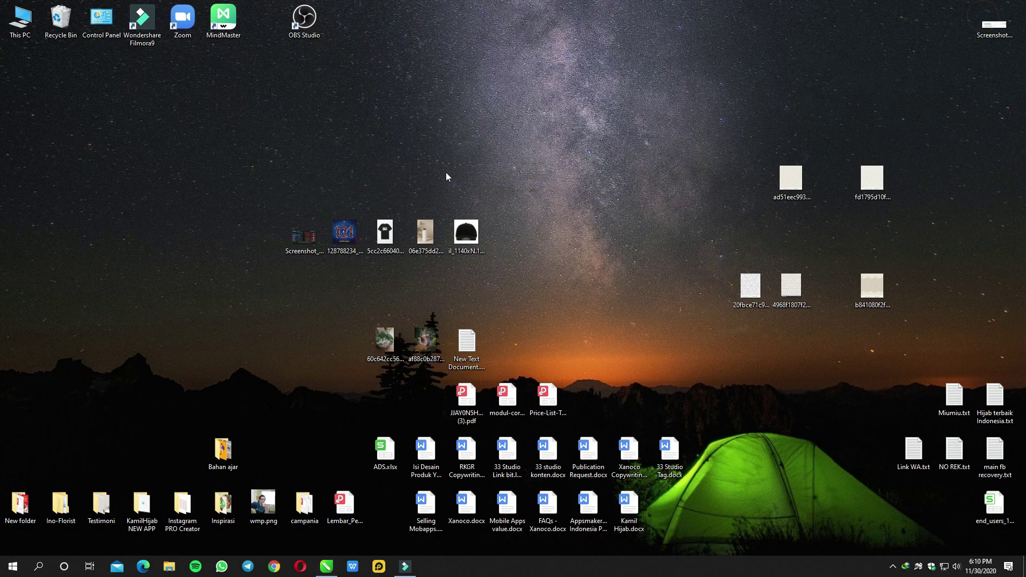
pyautogui.moveTo(402, 255); pyautogui.dragTo(424, 241)
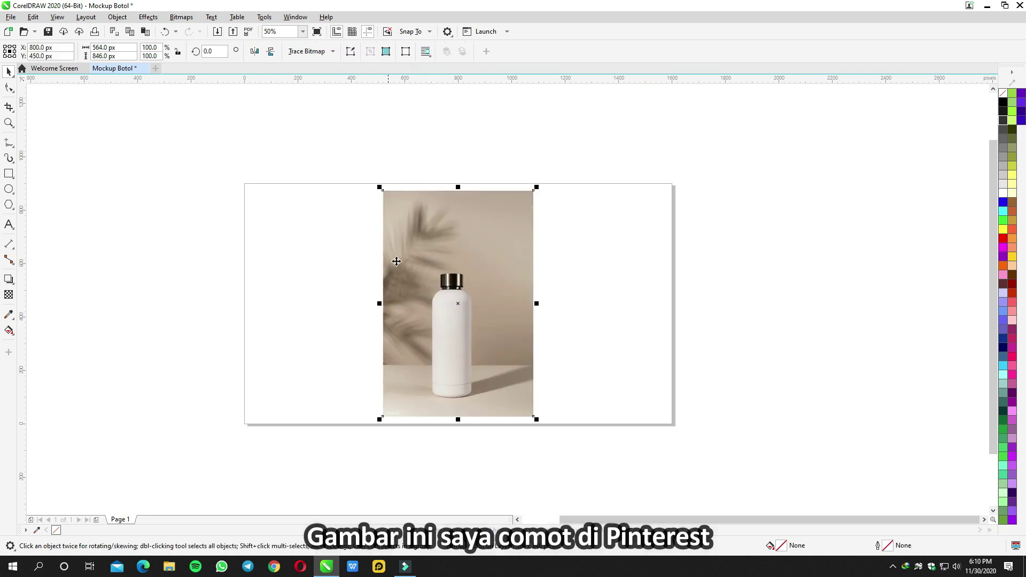
pyautogui.moveTo(544, 180); pyautogui.dragTo(599, 96)
pyautogui.moveTo(506, 314); pyautogui.dragTo(506, 281)
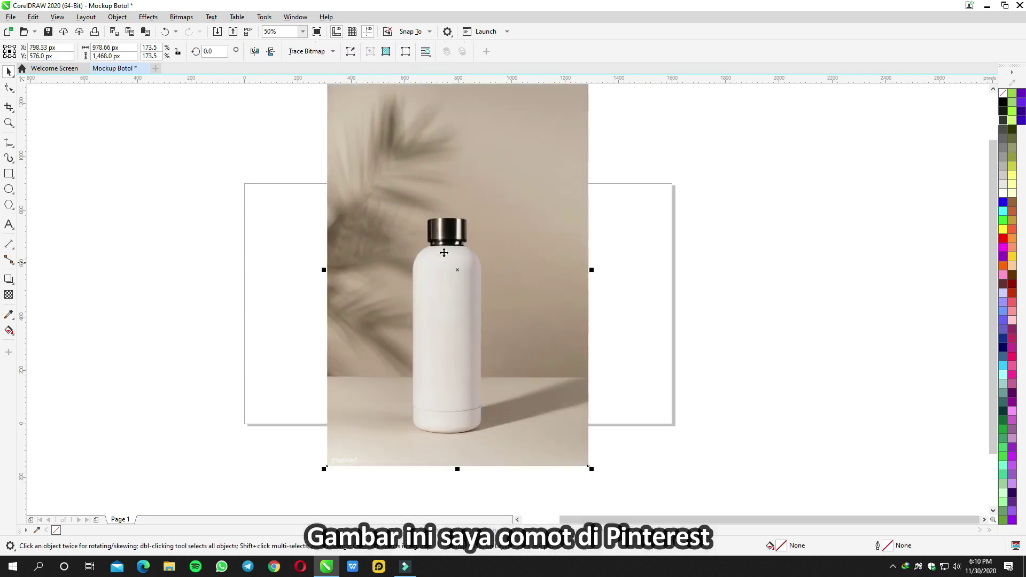
# Step: Adjust the document's display settings and turn on grid snapping
pyautogui.press('z')
pyautogui.scroll(2, 693, 339)
pyautogui.press('Escape')
pyautogui.moveTo(600, 238); pyautogui.dragTo(532, 259)
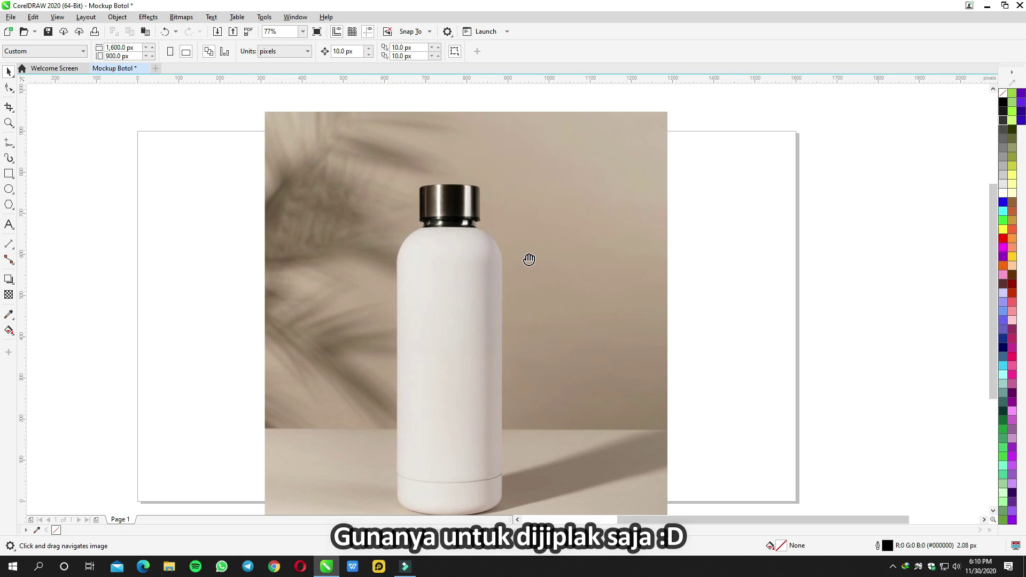
pyautogui.scroll(4, 532, 259)
pyautogui.click(57, 16)
pyautogui.click(69, 50)
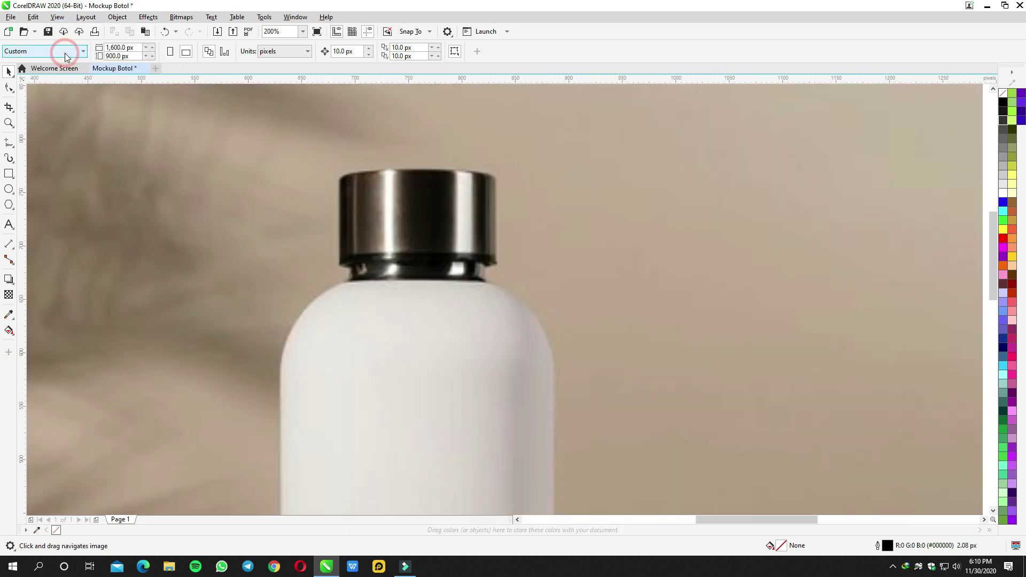
pyautogui.click(410, 31)
pyautogui.click(405, 59)
pyautogui.moveTo(578, 233); pyautogui.dragTo(598, 190)
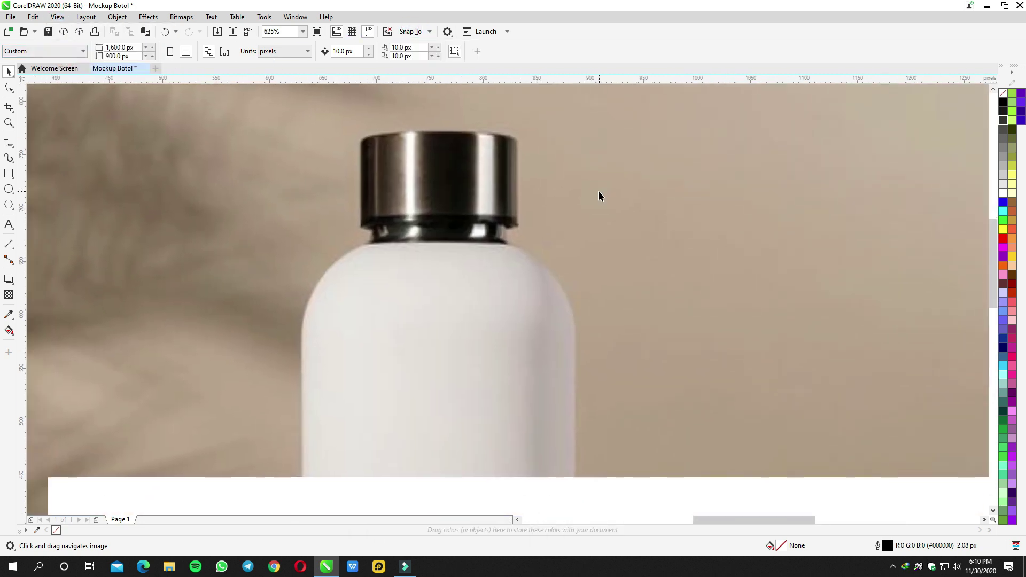
# Step: Draw a red-outlined circle about 47 px wide on the cap's edge and place a copy on the bottle's shaded right side
pyautogui.press('F7')
pyautogui.moveTo(466, 114); pyautogui.dragTo(518, 166)
pyautogui.rightClick(1003, 239)
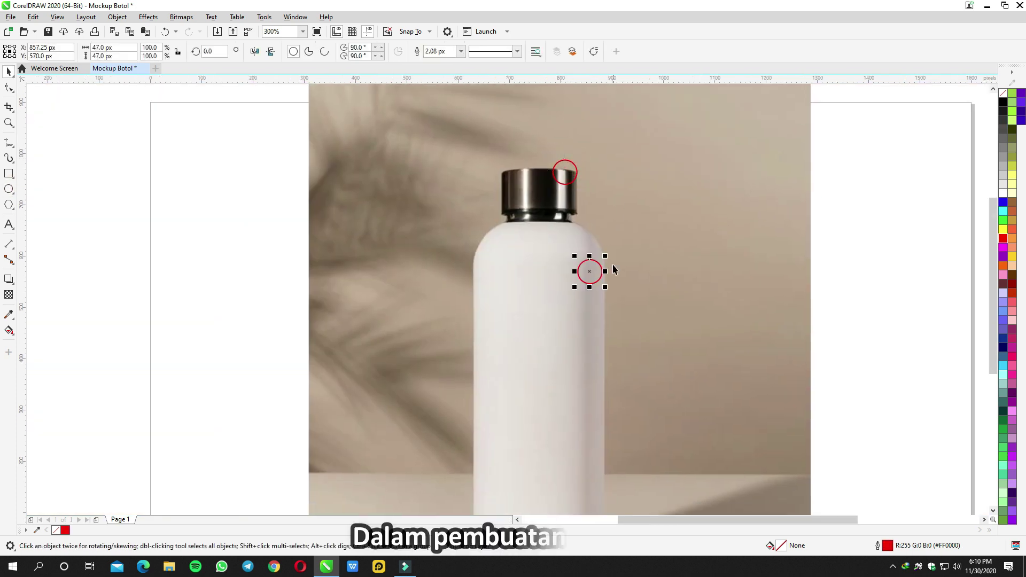
pyautogui.hscroll(3, 694, 256)
pyautogui.press('h')
pyautogui.moveTo(783, 251); pyautogui.dragTo(774, 272)
# Step: Label the cap circle "Highlight" and the body circle "Shadow" with text beside them
pyautogui.press('F8')
pyautogui.click(112, 218)
pyautogui.write('Highlight')
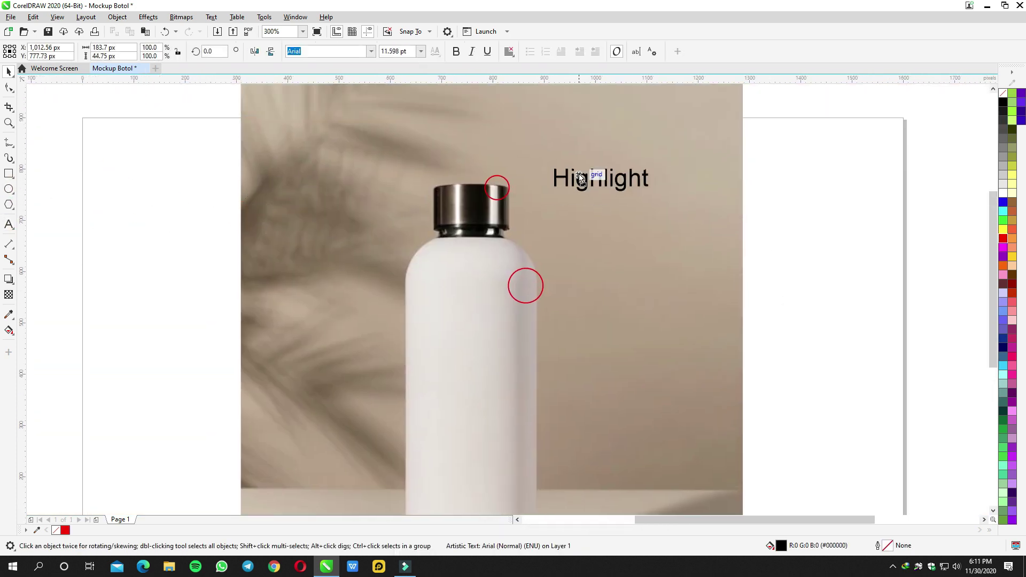
pyautogui.write('Shadow')
pyautogui.press('Escape')
pyautogui.press('Escape')
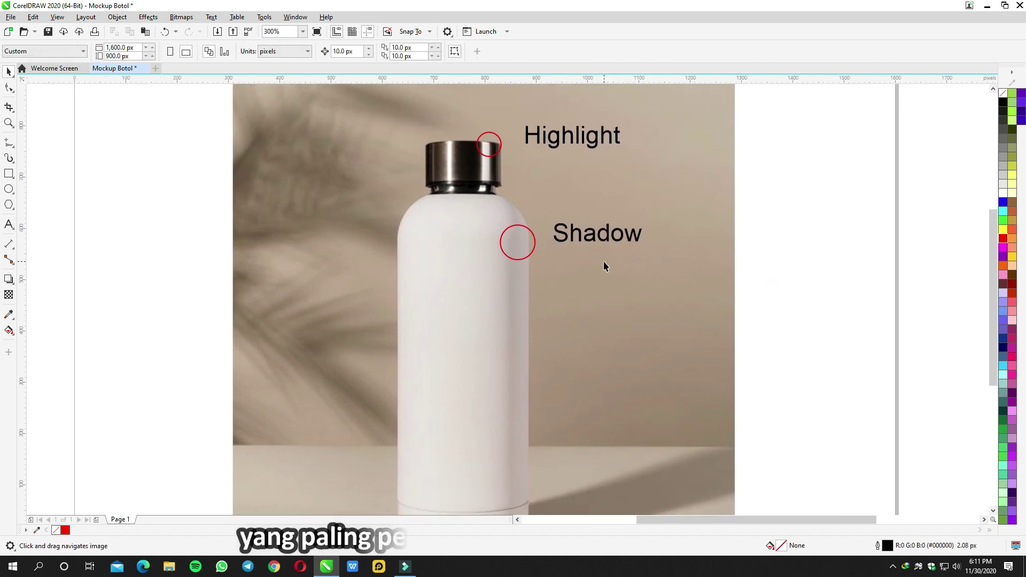
# Step: Clear the annotations and crop the photo to the rectangle around the bottle using Intersect
pyautogui.scroll(-1, 605, 266)
pyautogui.scroll(1, 621, 364)
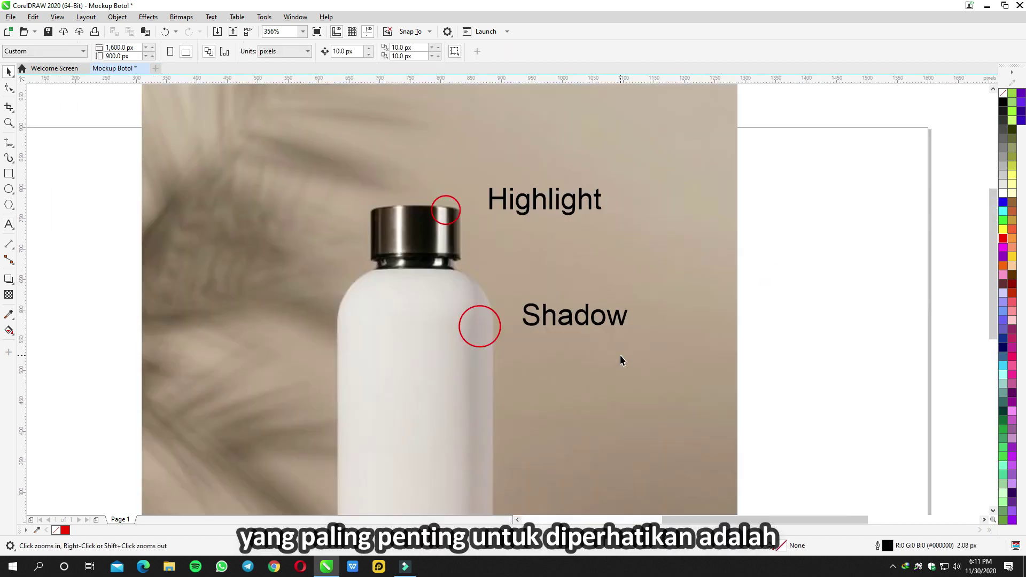
pyautogui.scroll(3, 468, 287)
pyautogui.scroll(-4, 545, 186)
pyautogui.hotkey('ctrl', 'a')
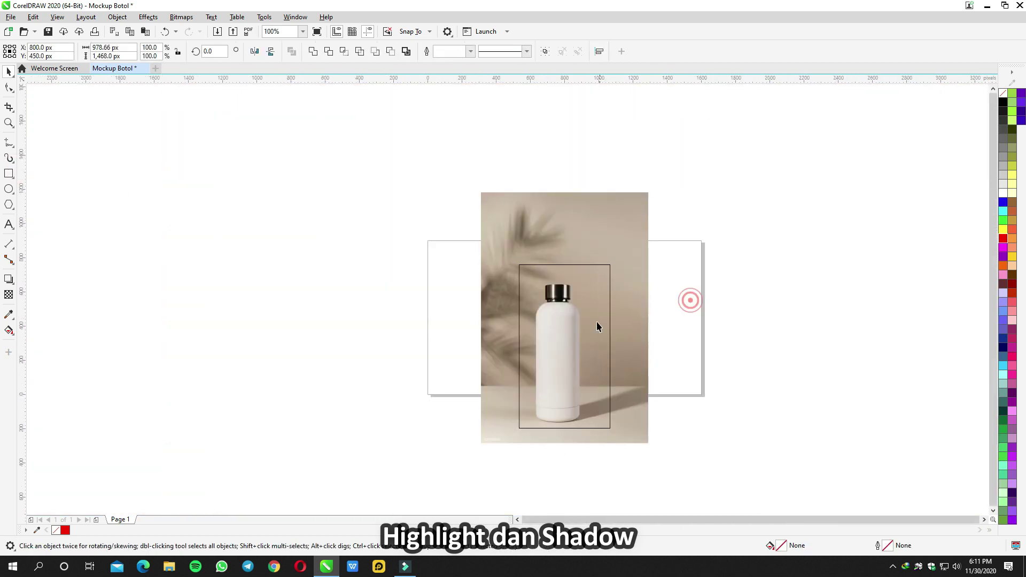
pyautogui.click(346, 51)
pyautogui.click(682, 206)
# Step: Draw a rectangle about 234 x 630 px over the bottle's body, reaching from the neck to the base
pyautogui.scroll(1, 582, 307)
pyautogui.press('F6')
pyautogui.moveTo(388, 248); pyautogui.dragTo(548, 315)
pyautogui.scroll(-1, 474, 260)
pyautogui.moveTo(475, 386); pyautogui.dragTo(475, 401)
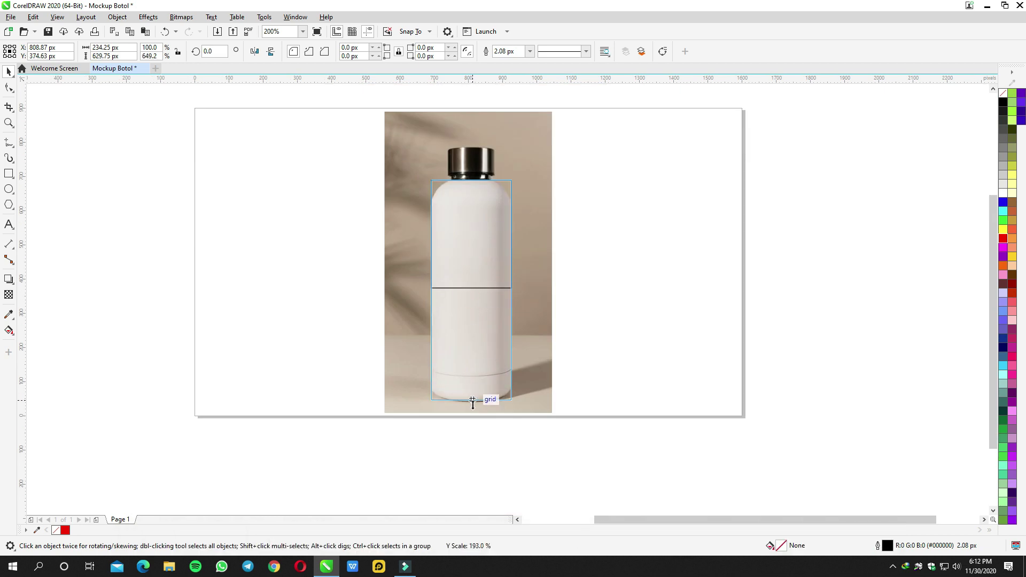
# Step: Round the body rectangle's corners to match the bottle and convert it to curves
pyautogui.press('F10')
pyautogui.scroll(1, 435, 187)
pyautogui.moveTo(432, 180); pyautogui.dragTo(451, 180)
pyautogui.scroll(-5, 473, 241)
pyautogui.press('space')
pyautogui.hotkey('ctrl', 'q')
# Step: Set the body outline to hairline width and bend its bottom edge to follow the bottle's curved base
pyautogui.scroll(1, 639, 254)
pyautogui.click(334, 50)
pyautogui.click(313, 62)
pyautogui.scroll(1, 525, 371)
pyautogui.rightClick(521, 376)
pyautogui.press('F10')
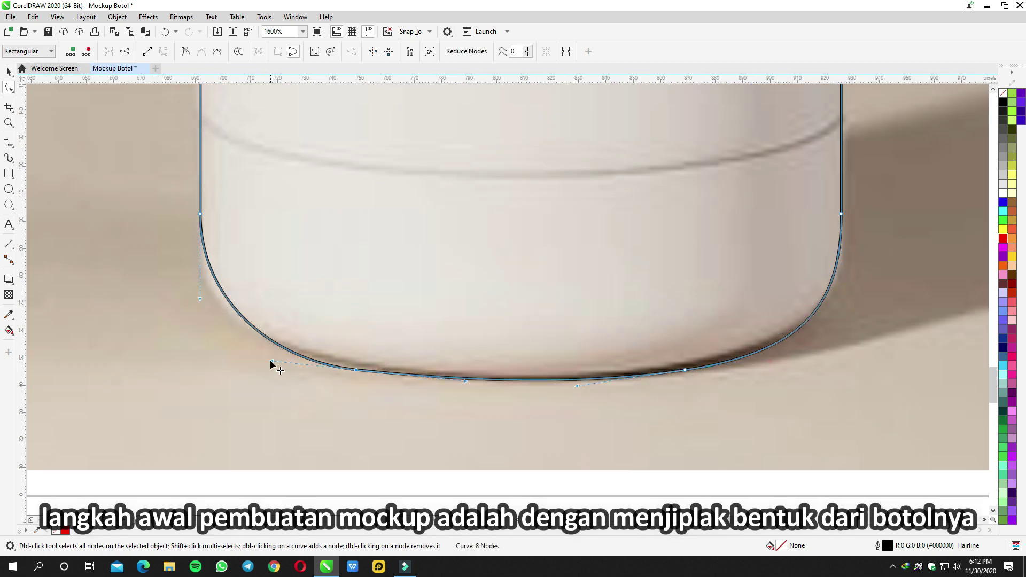
# Step: Reshape the outline's left shoulder curve by its node handles to follow the bottle photo
pyautogui.scroll(-2, 269, 365)
pyautogui.scroll(2, 386, 345)
pyautogui.scroll(-1, 408, 261)
pyautogui.scroll(1, 323, 238)
pyautogui.rightClick(337, 246)
pyautogui.click(374, 309)
pyautogui.rightClick(291, 283)
pyautogui.click(343, 348)
pyautogui.moveTo(301, 343); pyautogui.dragTo(325, 266)
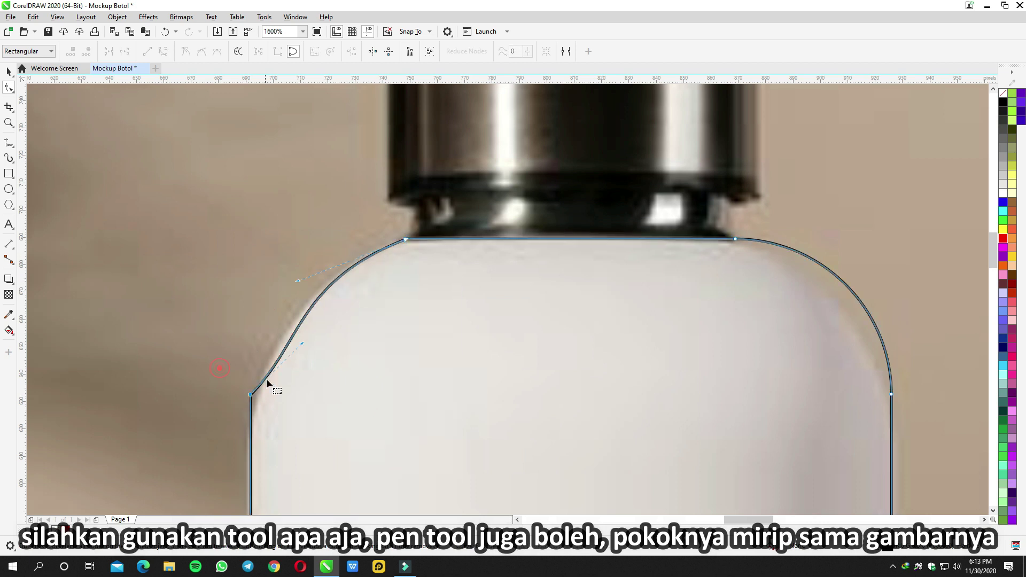
# Step: Reshape the outline's right shoulder curve to follow the bottle's edge in the photo
pyautogui.scroll(1, 412, 295)
pyautogui.scroll(-1, 298, 276)
pyautogui.click(735, 240)
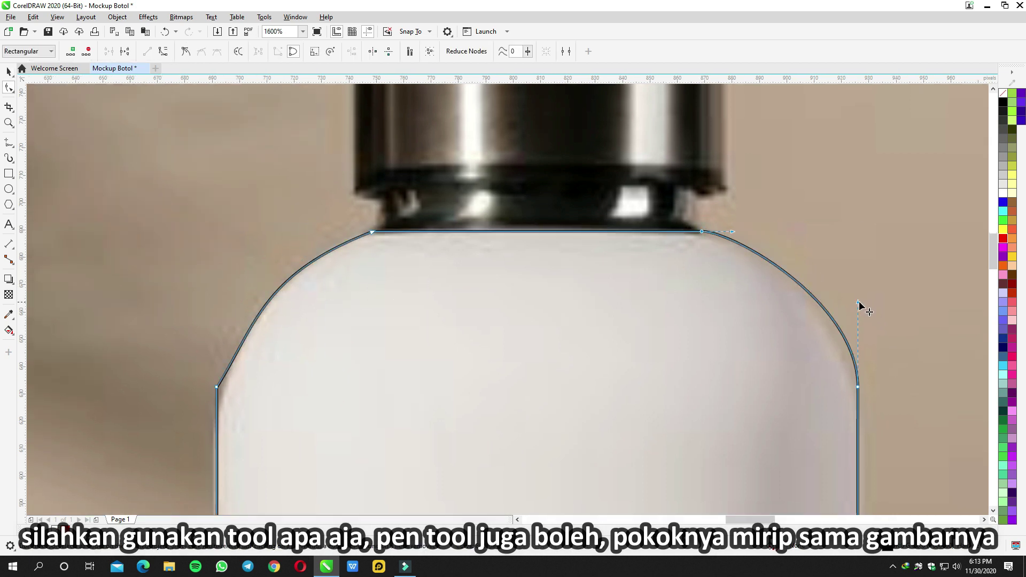
pyautogui.moveTo(856, 332); pyautogui.dragTo(857, 337)
pyautogui.click(871, 280)
pyautogui.scroll(-2, 738, 256)
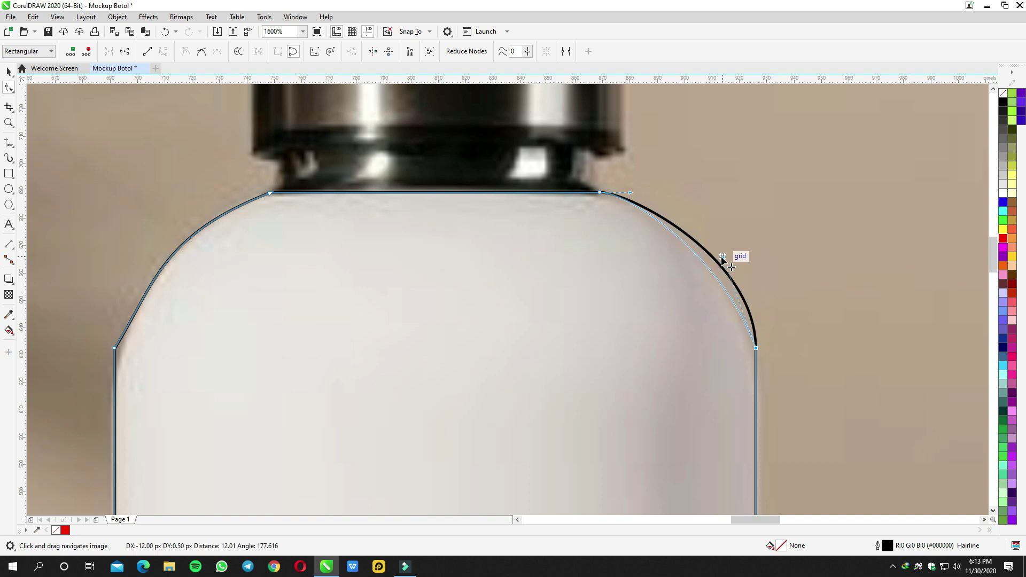
# Step: Refine the left shoulder curve so it fits the bottle's contour more closely
pyautogui.press('space')
pyautogui.click(586, 264)
pyautogui.press('space')
pyautogui.moveTo(536, 272); pyautogui.dragTo(477, 280)
pyautogui.hotkey('ctrl', 'z')
pyautogui.scroll(1, 723, 255)
pyautogui.doubleClick(557, 249)
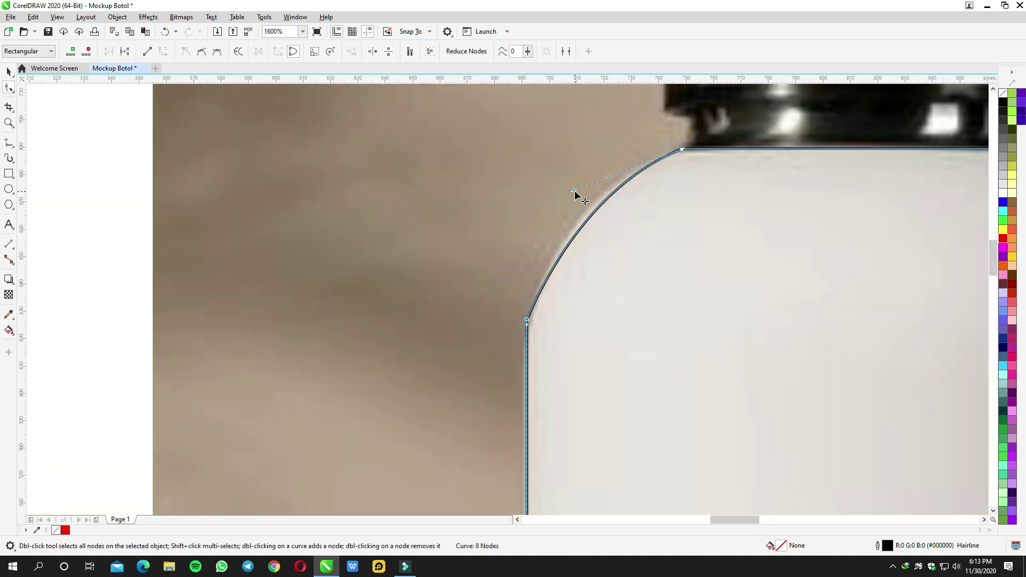
# Step: Move the body outline off the photo onto the blank area to its left and select its shoulder nodes for editing
pyautogui.scroll(-2, 575, 194)
pyautogui.press('space')
pyautogui.moveTo(360, 230); pyautogui.dragTo(337, 229)
pyautogui.press('space')
pyautogui.scroll(1, 449, 233)
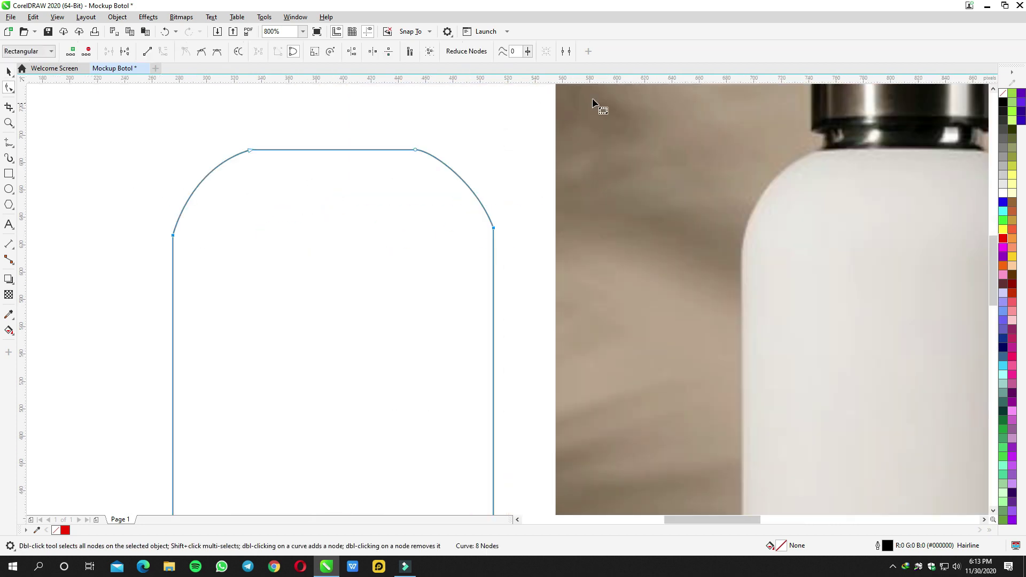
# Step: Try to round the outline's shoulder corners with a fillet, testing radii of 87.01 px and 77.01 px
pyautogui.click(295, 16)
pyautogui.moveTo(315, 166)
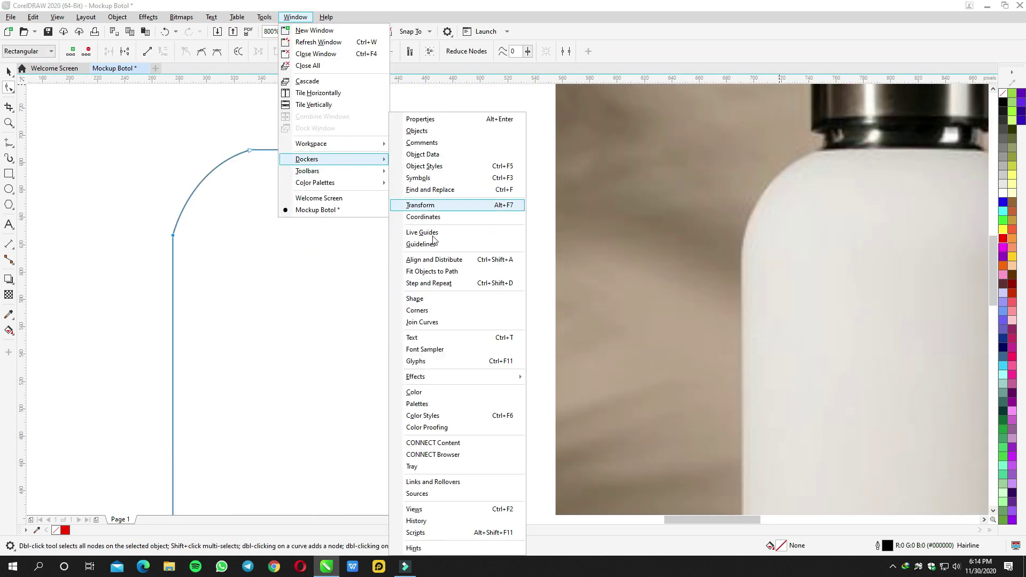
pyautogui.click(417, 310)
pyautogui.scroll(1, 406, 177)
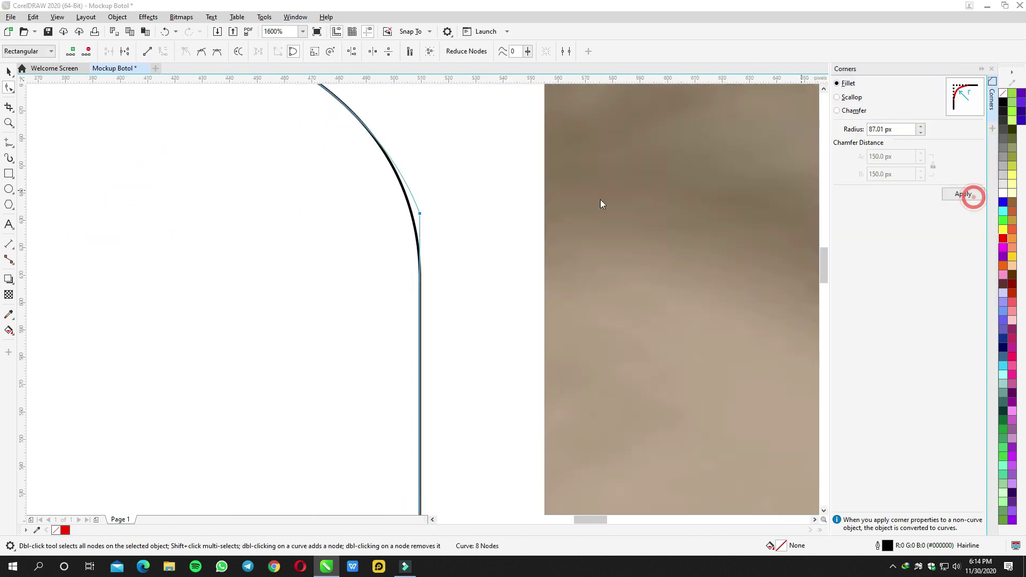
pyautogui.scroll(-2, 492, 195)
pyautogui.scroll(4, 262, 227)
pyautogui.scroll(-2, 265, 229)
pyautogui.click(920, 132)
pyautogui.scroll(-1, 390, 213)
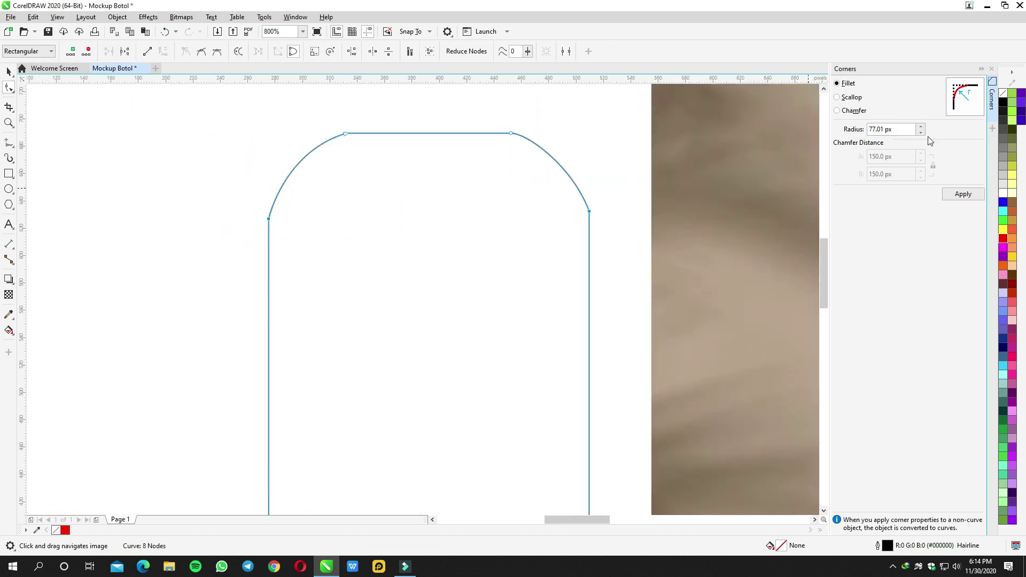
# Step: Return the body outline to its place over the bottle in the photo
pyautogui.scroll(-2, 609, 165)
pyautogui.press('space')
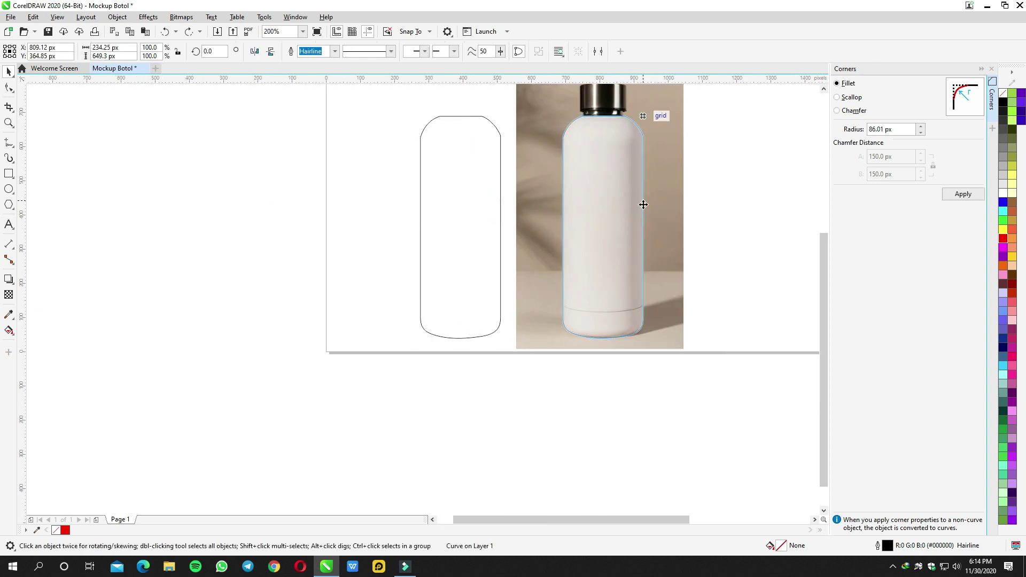
pyautogui.scroll(2, 641, 207)
pyautogui.click(688, 326)
pyautogui.scroll(-3, 688, 326)
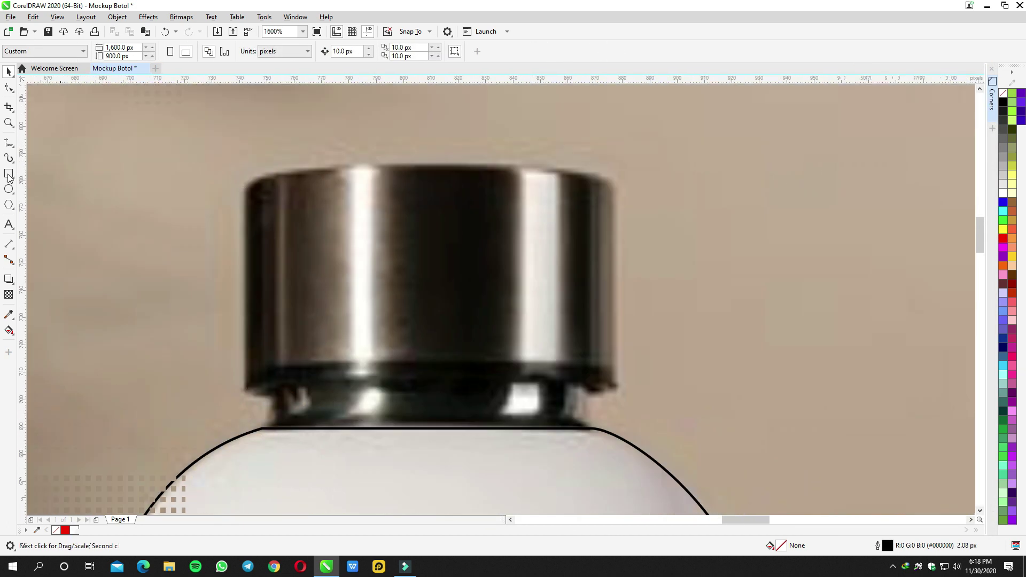
# Step: Trace the bottle cap with a rectangle about 137.5 x 79.75 px and round its corners
pyautogui.press('F6')
pyautogui.moveTo(241, 174); pyautogui.dragTo(614, 393)
pyautogui.press('F10')
pyautogui.click(238, 175)
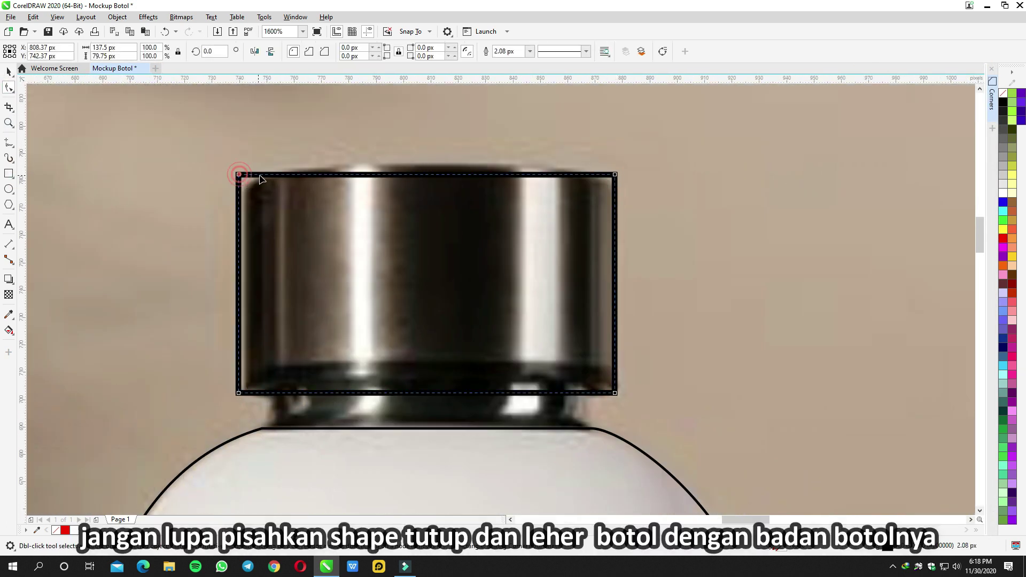
pyautogui.scroll(-3, 272, 177)
pyautogui.scroll(3, 401, 286)
# Step: Trace the bottle neck with a rounded rectangle about 118.75 x 16.75 px between the cap and the body
pyautogui.press('F6')
pyautogui.moveTo(246, 302); pyautogui.dragTo(570, 346)
pyautogui.press('F10')
pyautogui.scroll(-5, 257, 302)
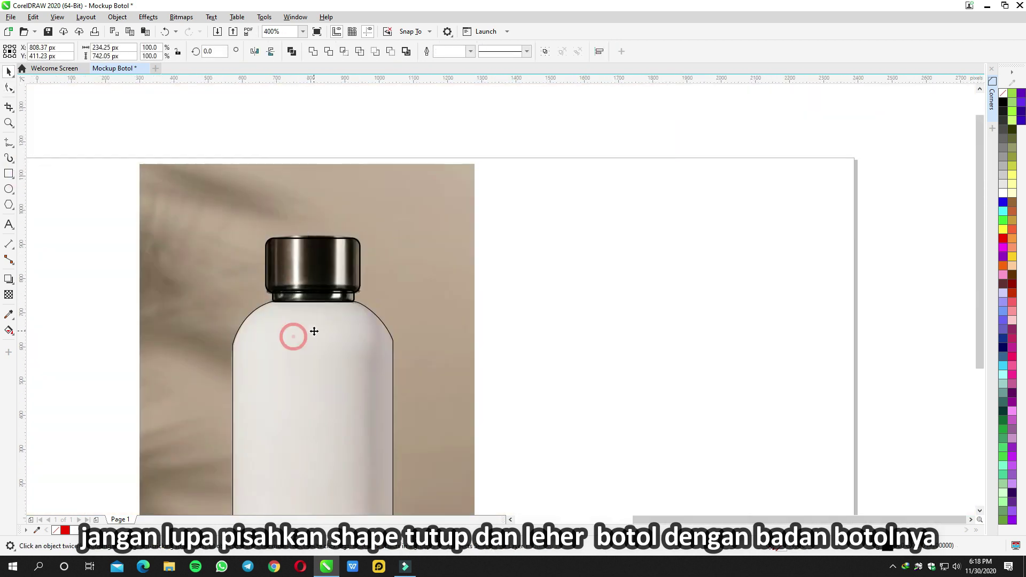
# Step: Copy the cap, neck and body outlines to the blank area left of the photo
pyautogui.press('space')
pyautogui.moveTo(156, 210); pyautogui.dragTo(300, 481)
pyautogui.click(241, 232)
# Step: Square off the copied neck rectangle by setting its lower corner radii to 0 px
pyautogui.scroll(5, 245, 233)
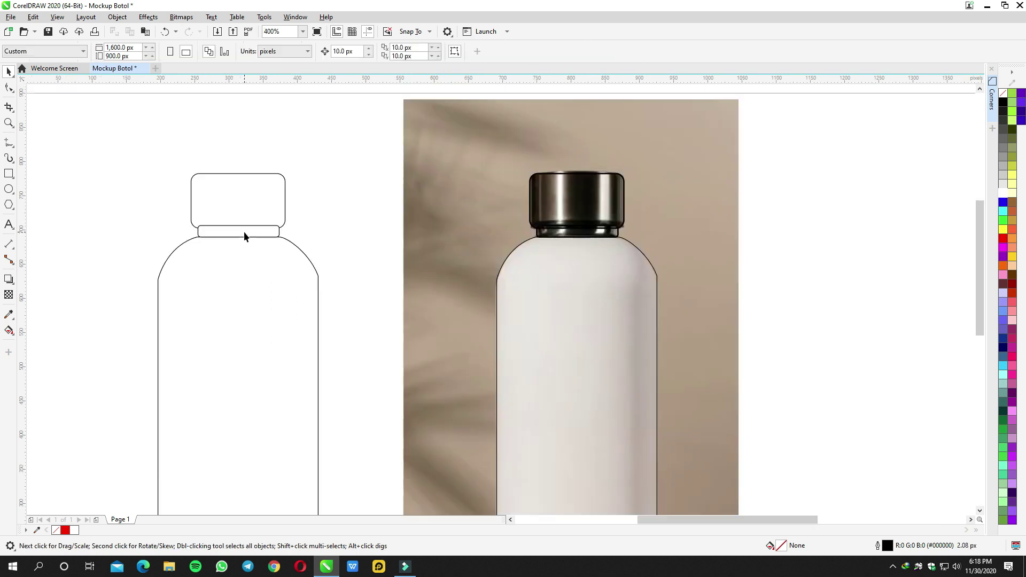
pyautogui.hscroll(-3, 275, 231)
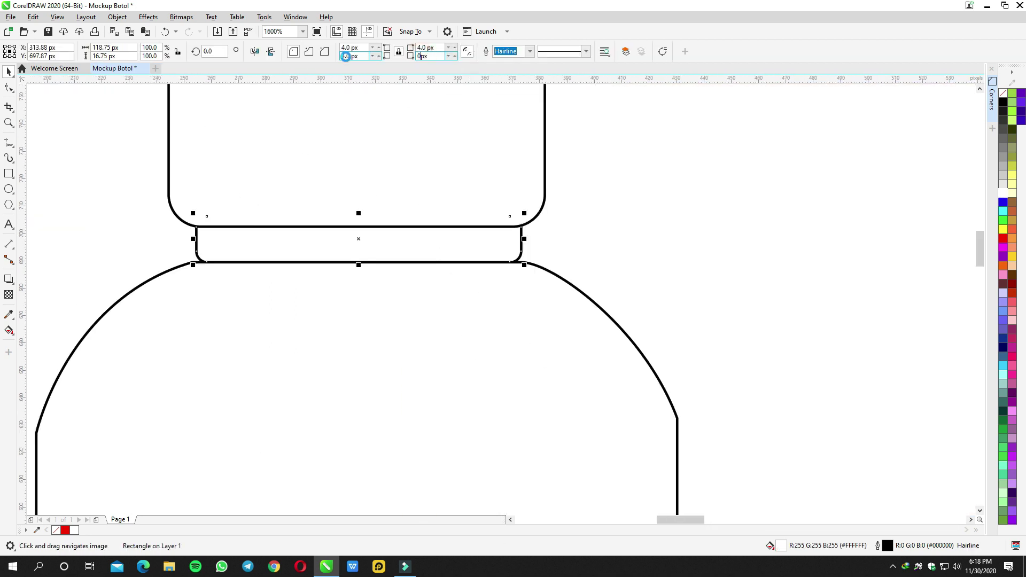
pyautogui.scroll(-3, 503, 232)
pyautogui.scroll(1, 318, 225)
pyautogui.press('F10')
pyautogui.click(332, 232)
pyautogui.scroll(-1, 331, 232)
# Step: Place a vertical line through the copied bottle's centre and fill the body's right half with Smart Fill in blue-grey
pyautogui.press('space')
pyautogui.press('Escape')
pyautogui.hotkey('ctrl', 'z')
pyautogui.hotkey('ctrl', 'z')
pyautogui.click(323, 256)
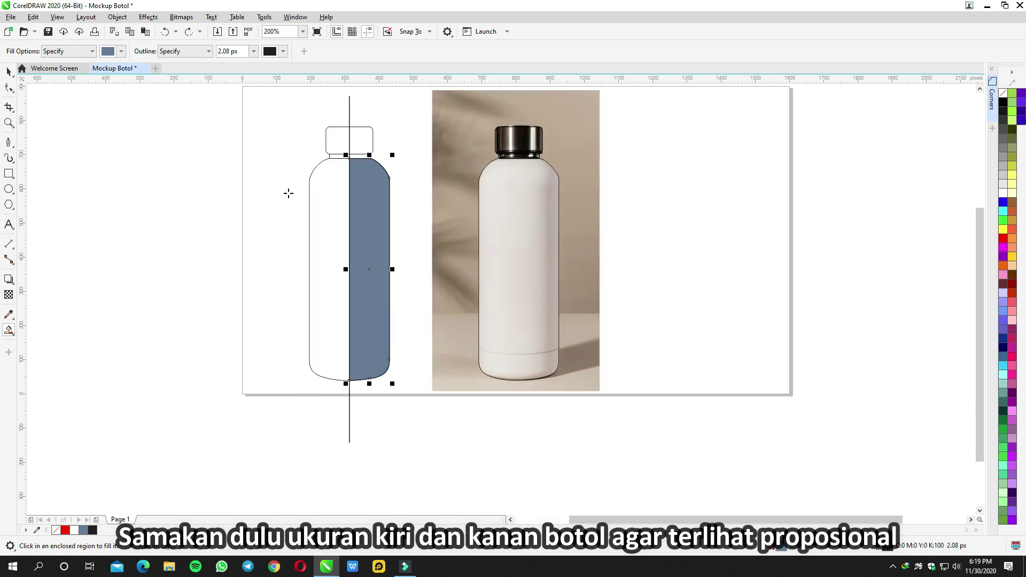
# Step: Round the filled half's shoulder corner with a 71.01 px fillet
pyautogui.doubleClick(394, 171)
pyautogui.scroll(2, 395, 171)
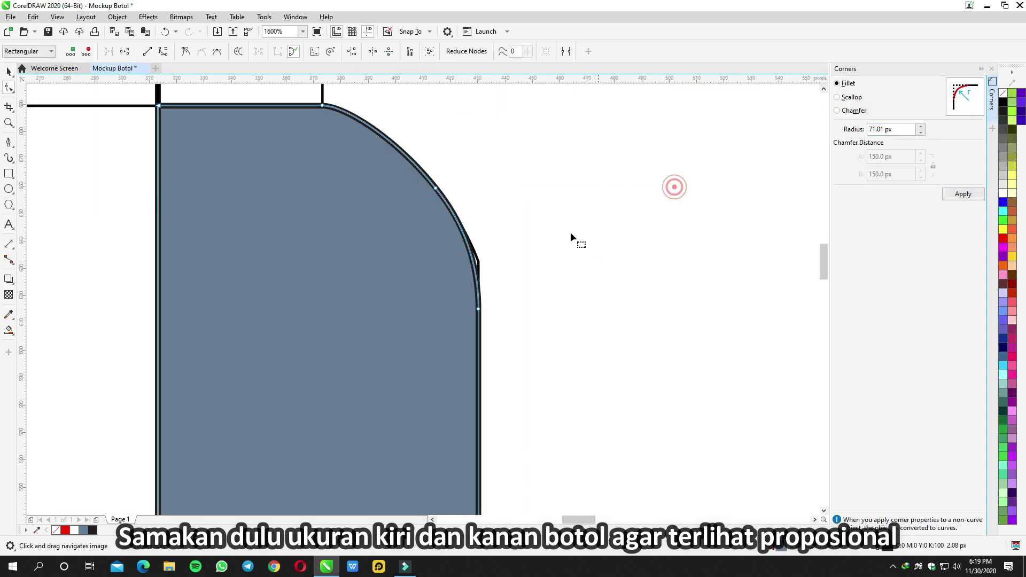
# Step: Mirror a copy of the filled half to the left and join both halves into one symmetric body
pyautogui.scroll(-5, 569, 231)
pyautogui.press('space')
pyautogui.moveTo(401, 286); pyautogui.dragTo(355, 286)
# Step: Position the symmetric body under the neck in place of the old outline and fill it white
pyautogui.scroll(1, 326, 229)
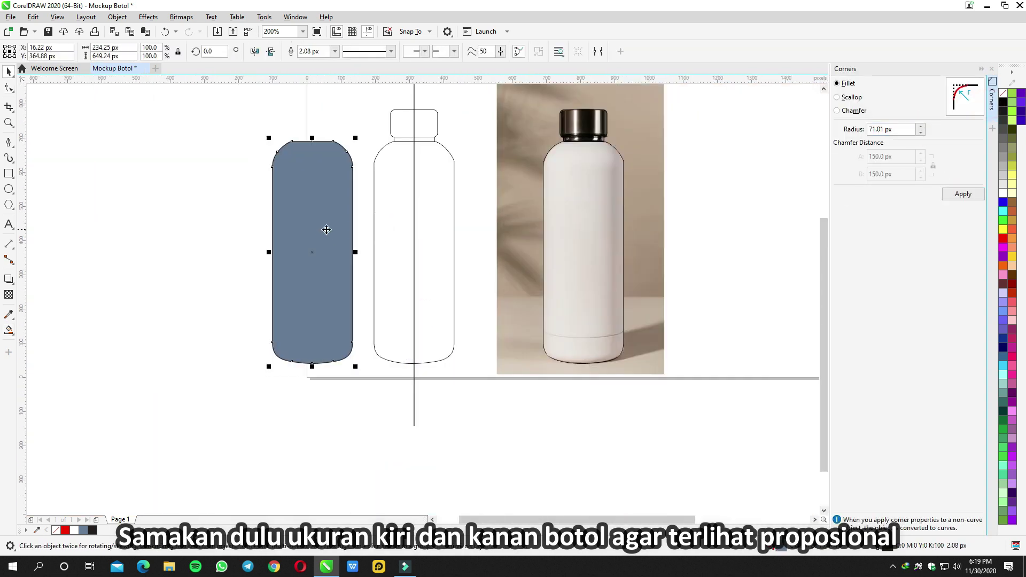
pyautogui.moveTo(392, 224); pyautogui.dragTo(393, 225)
pyautogui.click(1000, 191)
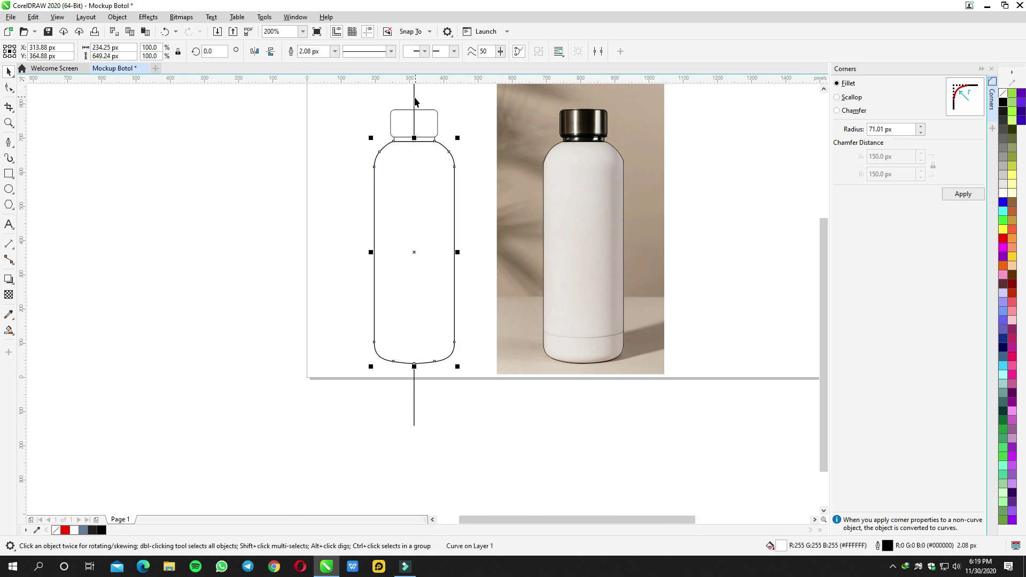
# Step: Remove the vertical centre line from the traced bottle and the body outline lying over the photo
pyautogui.scroll(-1, 409, 134)
pyautogui.click(401, 165)
pyautogui.press('Escape')
pyautogui.scroll(1, 396, 216)
pyautogui.scroll(1, 492, 189)
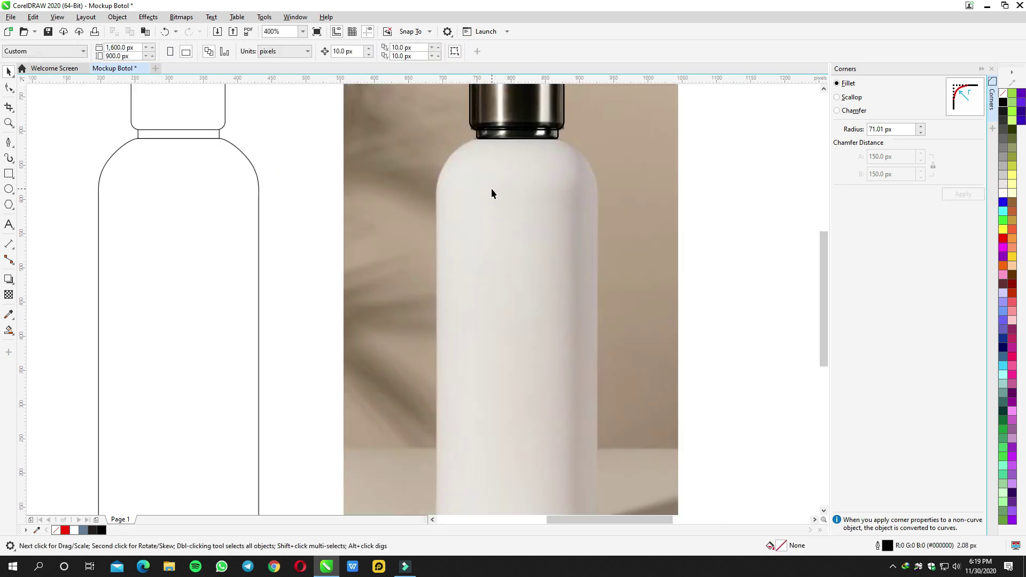
# Step: Align the reference photo with the page's left edge and place the bottle body beside it under the neck
pyautogui.scroll(-1, 492, 190)
pyautogui.click(492, 190)
pyautogui.click(591, 92)
pyautogui.moveTo(591, 91); pyautogui.dragTo(236, 142)
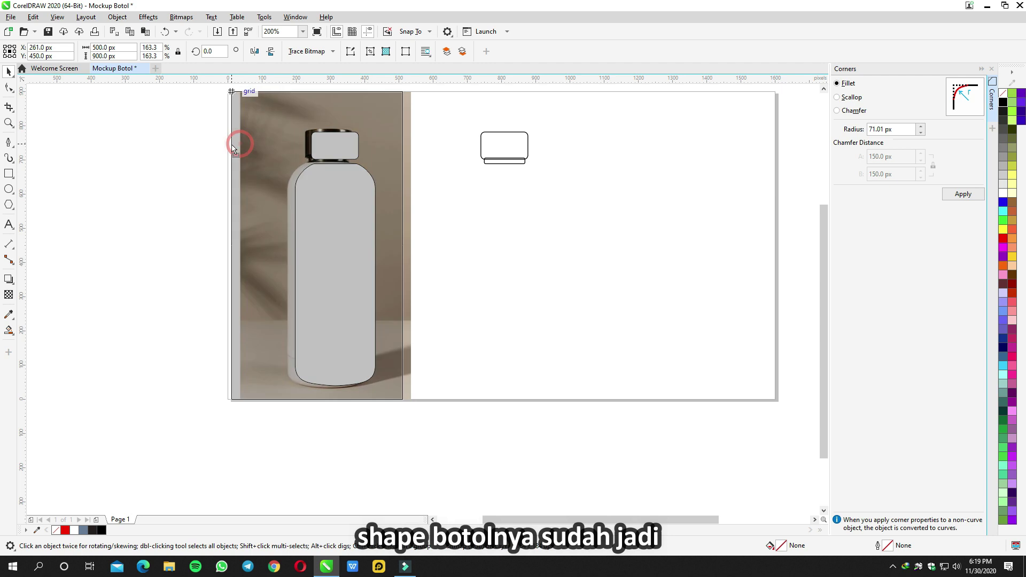
pyautogui.click(381, 259)
pyautogui.moveTo(337, 265); pyautogui.dragTo(481, 278)
# Step: Trace a closed shadow shape about 159 × 675 px over the photo bottle's right side, from the shoulder to below the base
pyautogui.scroll(2, 385, 225)
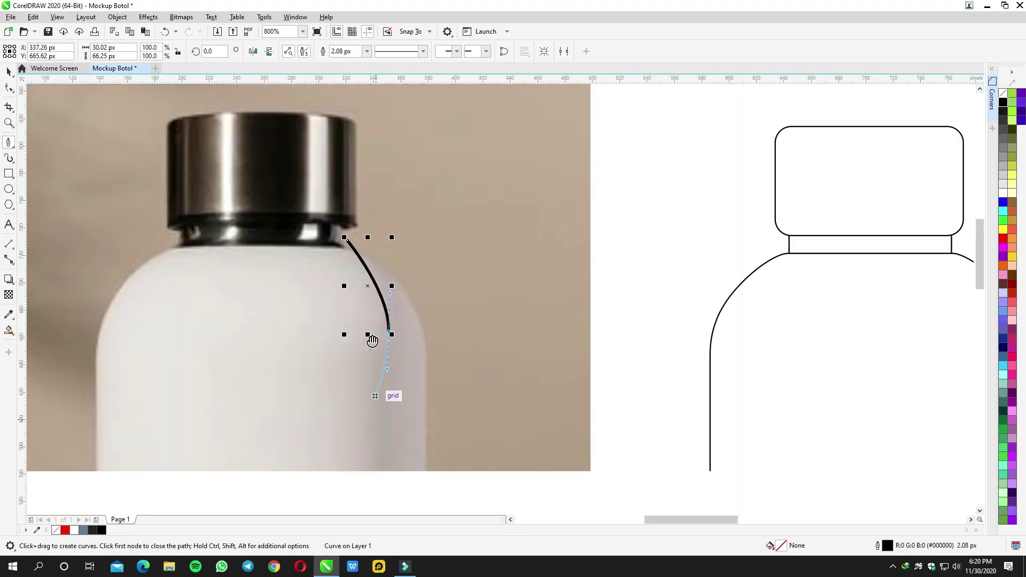
pyautogui.moveTo(373, 340); pyautogui.dragTo(359, 180)
pyautogui.click(354, 249)
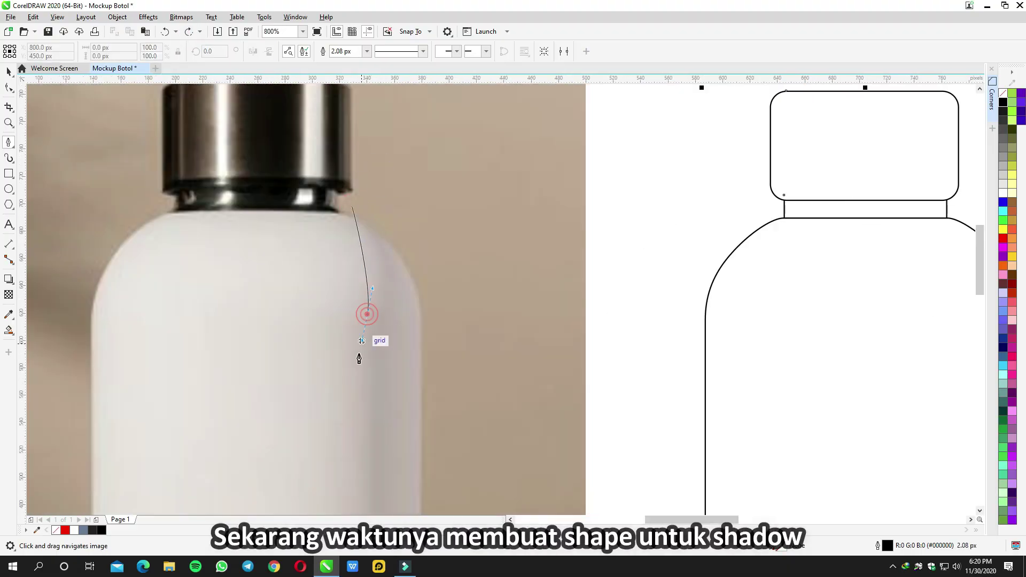
pyautogui.moveTo(349, 507); pyautogui.dragTo(361, 302)
pyautogui.scroll(-2, 359, 284)
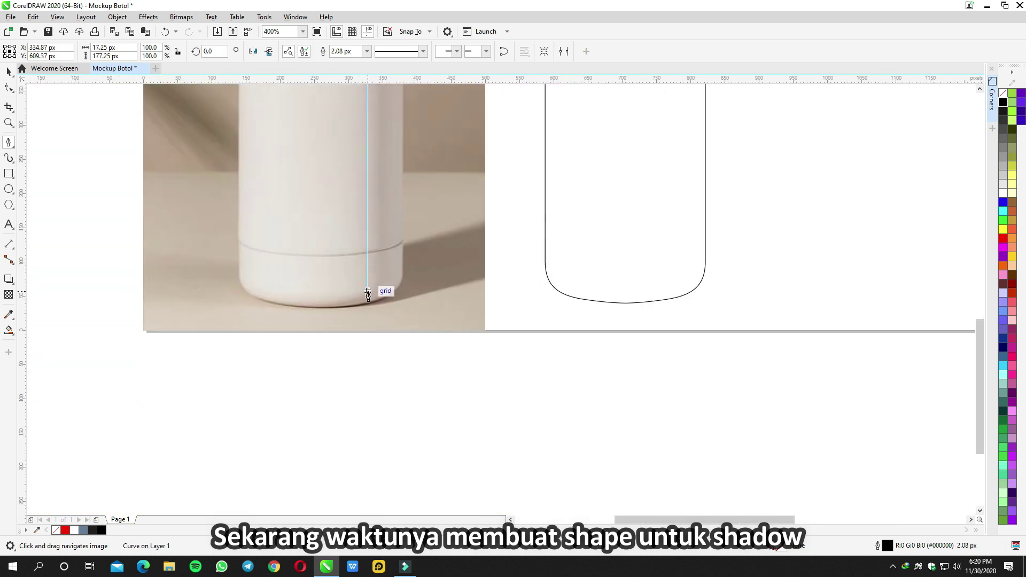
pyautogui.click(403, 317)
pyautogui.scroll(-1, 403, 319)
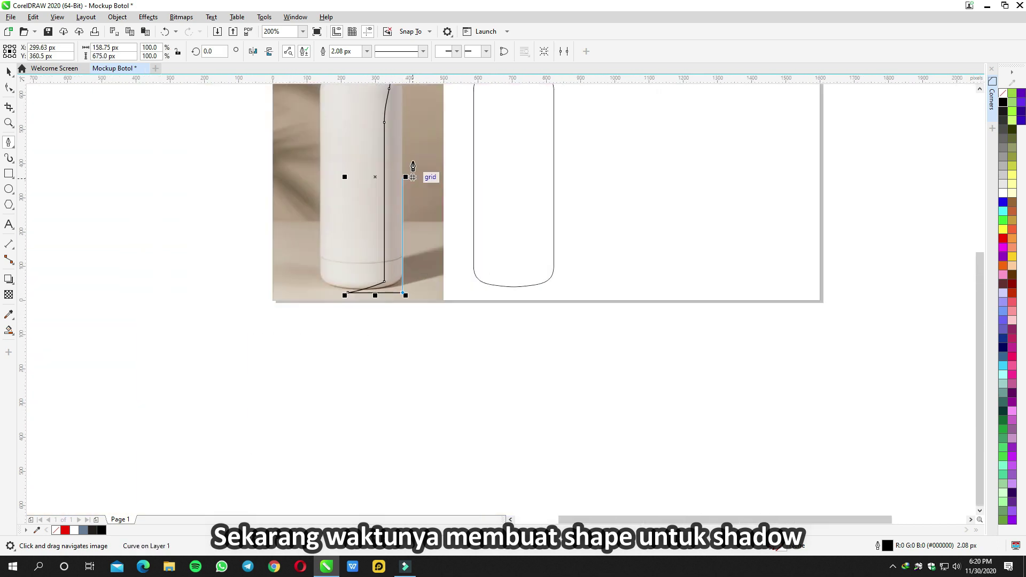
pyautogui.scroll(3, 422, 177)
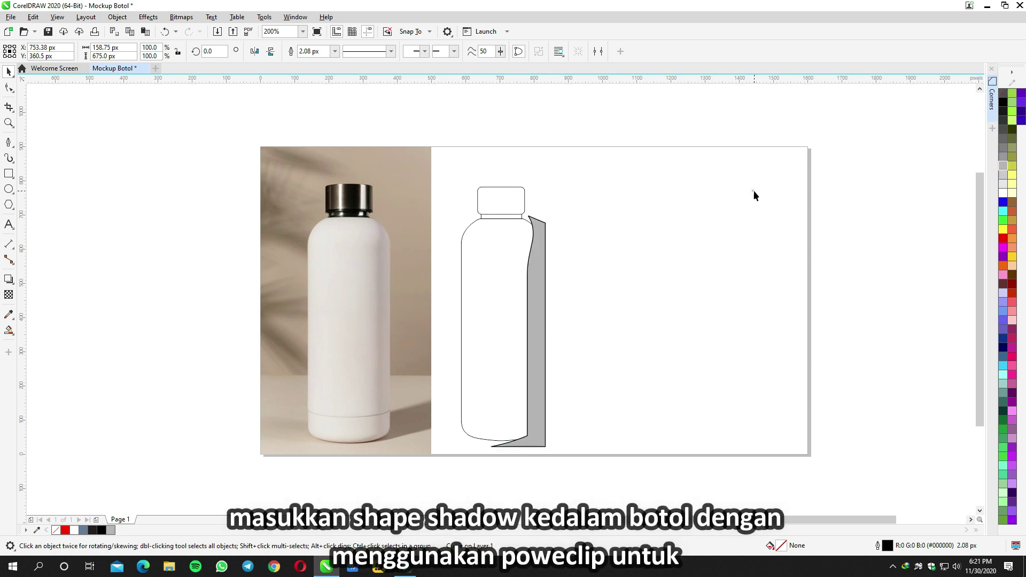
# Step: PowerClip the grey shadow shape inside the bottle body
pyautogui.click(538, 267)
pyautogui.rightClick(529, 251)
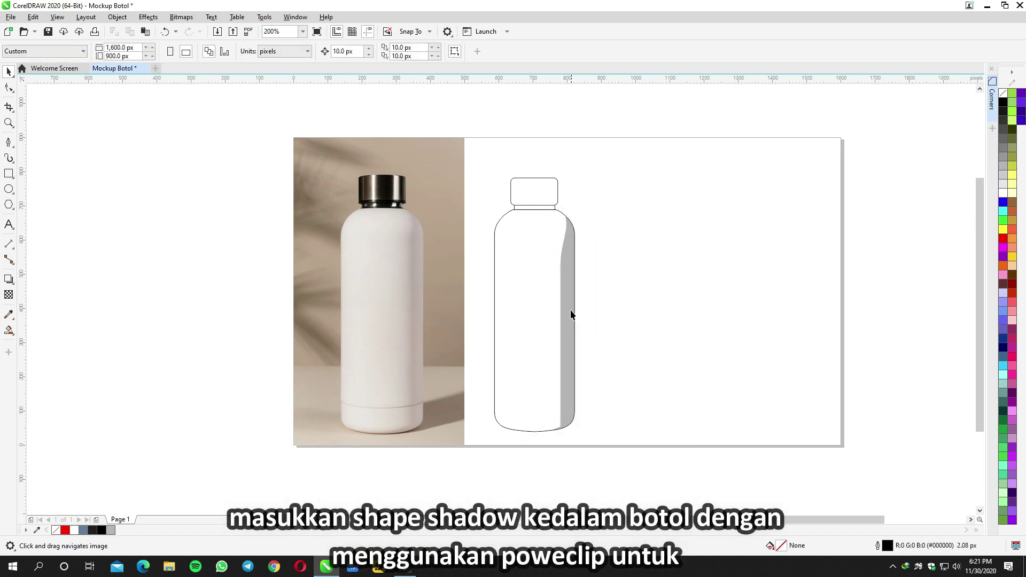
pyautogui.scroll(1, 566, 374)
pyautogui.scroll(-1, 647, 350)
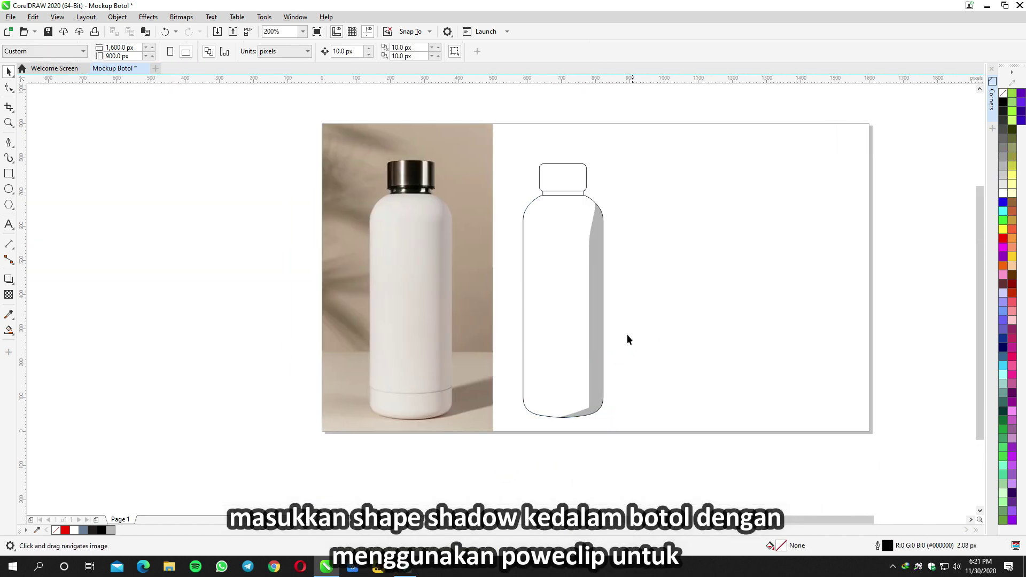
# Step: Inside the PowerClip, make the shadow shape dark grey (#333333) and soften its edges with a Gaussian Blur
pyautogui.keyDown('ctrl'); pyautogui.click(591, 233); pyautogui.keyUp('ctrl')
pyautogui.click(598, 240)
pyautogui.click(148, 17)
pyautogui.moveTo(174, 104)
pyautogui.click(262, 107)
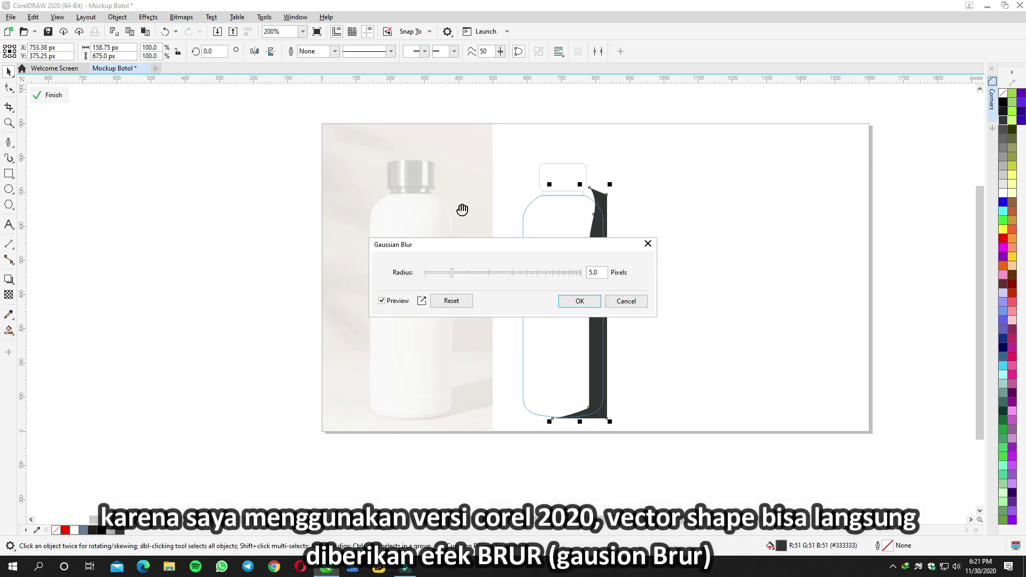
pyautogui.moveTo(349, 245); pyautogui.dragTo(442, 247)
pyautogui.click(477, 273)
pyautogui.keyDown('ctrl'); pyautogui.click(676, 277); pyautogui.keyUp('ctrl')
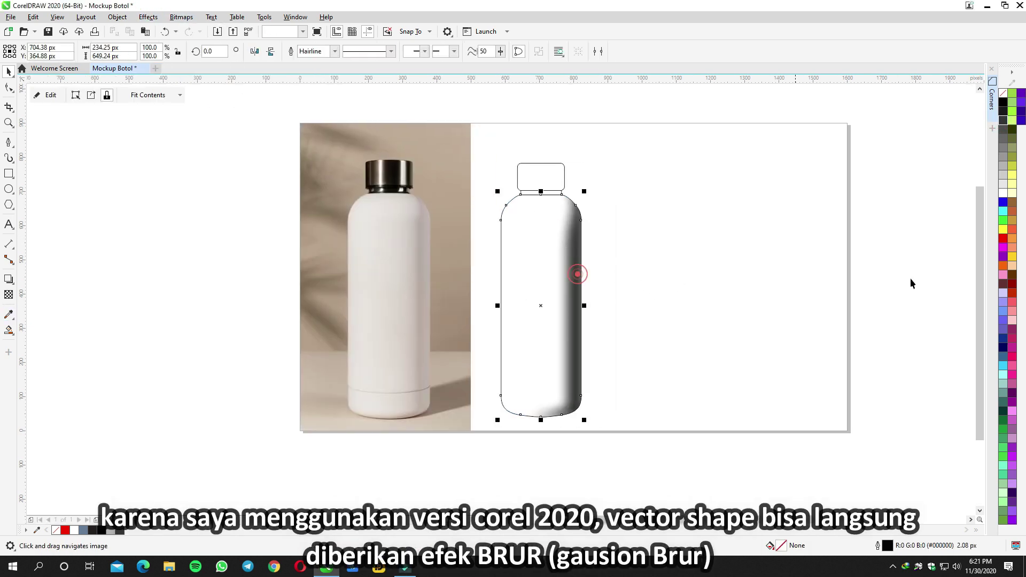
# Step: Make the blurred shadow inside the PowerClip semi-transparent and finish editing the clipped contents
pyautogui.keyDown('ctrl'); pyautogui.click(580, 275); pyautogui.keyUp('ctrl')
pyautogui.click(9, 295)
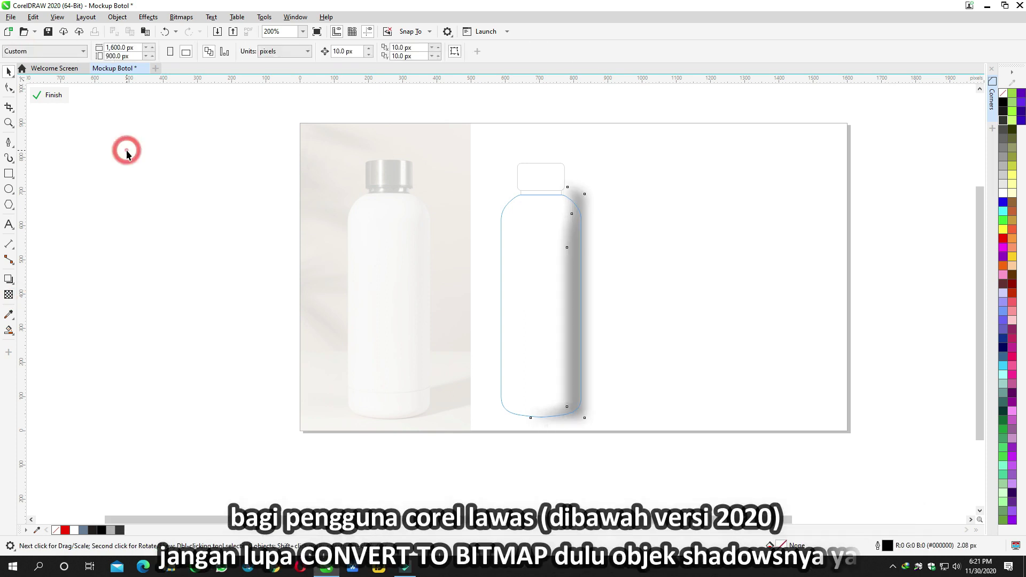
pyautogui.keyDown('ctrl'); pyautogui.click(127, 153); pyautogui.keyUp('ctrl')
# Step: Recolour the bottle body yellow, replace that with a beige matching the photo's background, and remove the body's outline
pyautogui.click(566, 251)
pyautogui.click(1003, 230)
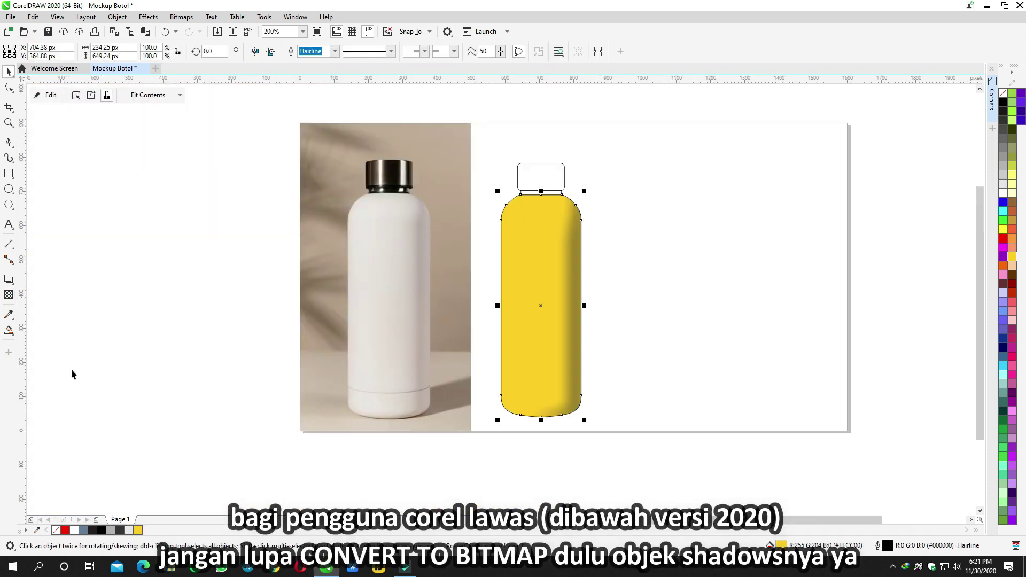
pyautogui.scroll(2, 511, 316)
pyautogui.keyDown('ctrl'); pyautogui.click(421, 247); pyautogui.keyUp('ctrl')
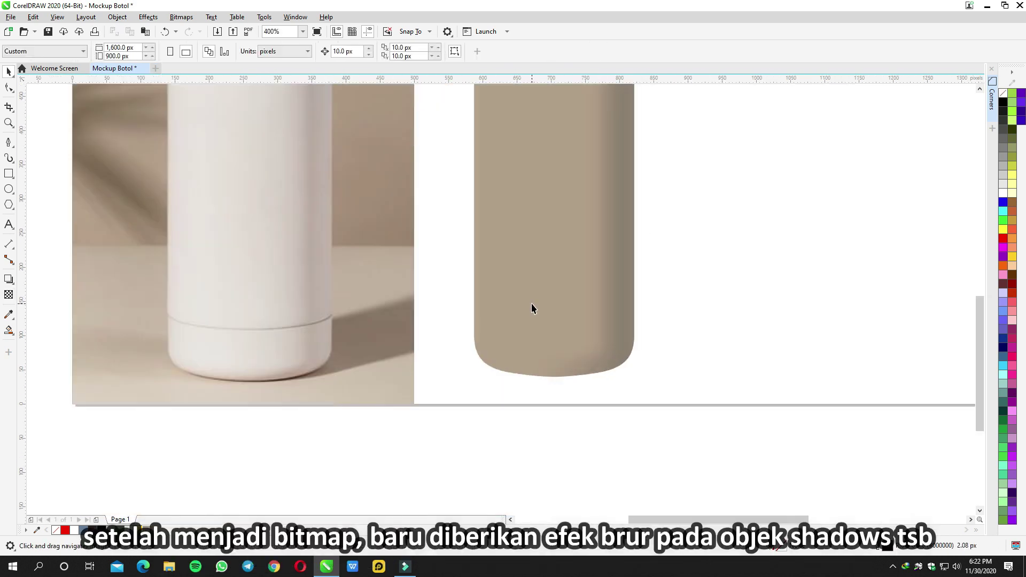
pyautogui.scroll(-3, 261, 292)
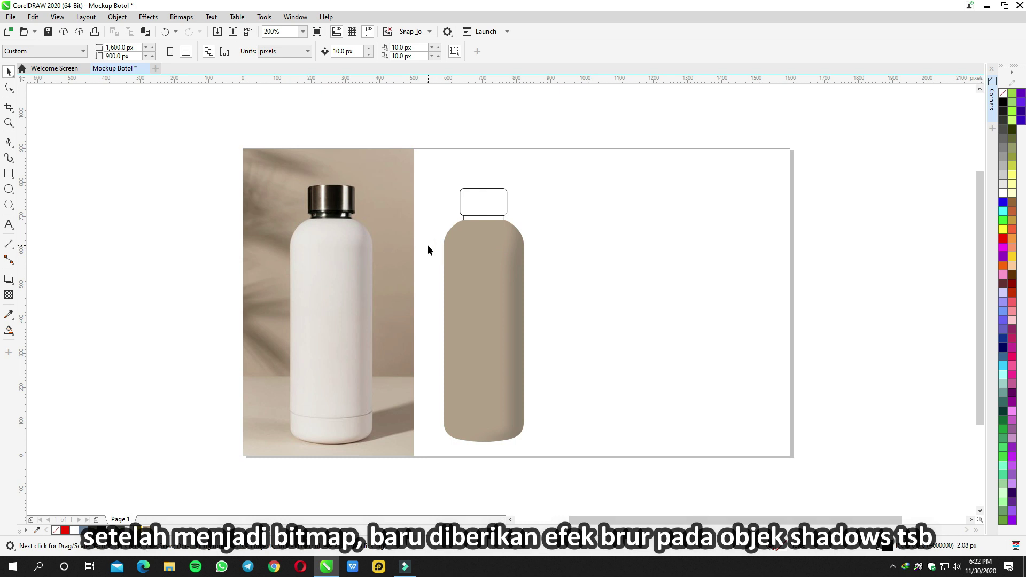
pyautogui.scroll(3, 427, 245)
pyautogui.scroll(-3, 428, 258)
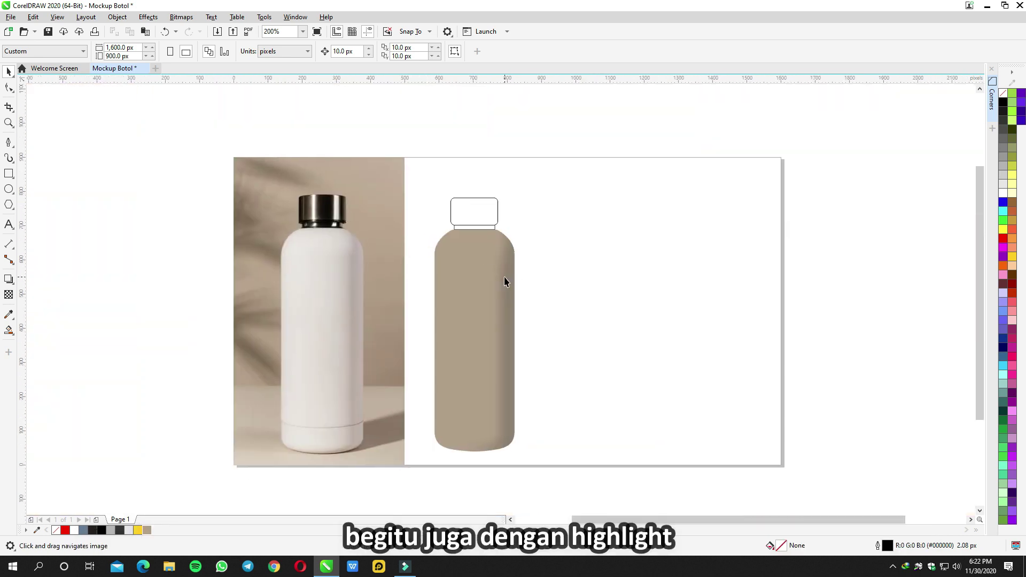
pyautogui.scroll(-1, 699, 289)
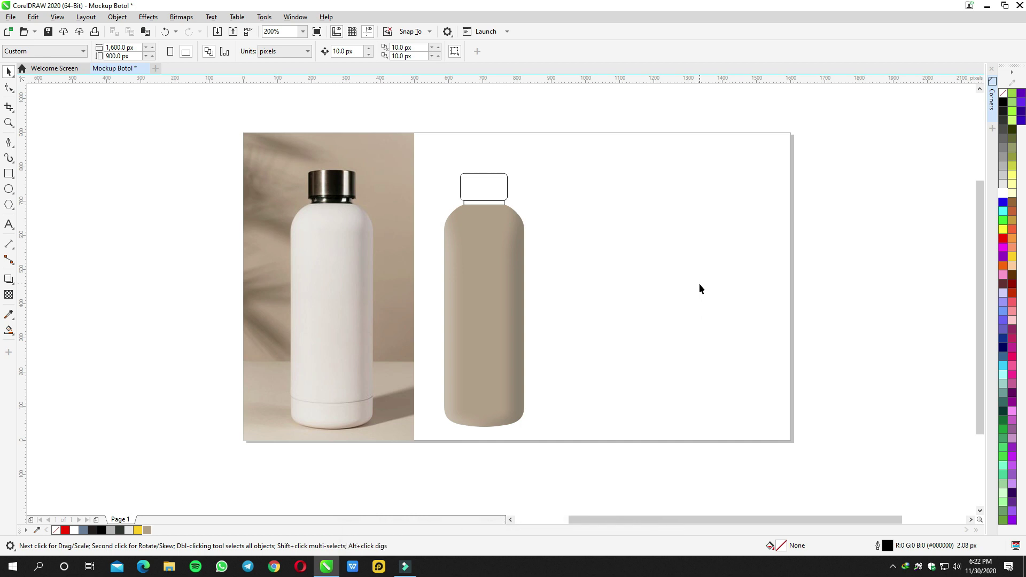
pyautogui.scroll(-1, 699, 288)
# Step: Trace the seam near the base of the photo bottle as a curved line from its left edge to its right edge
pyautogui.scroll(1, 581, 353)
pyautogui.hscroll(-3, 582, 353)
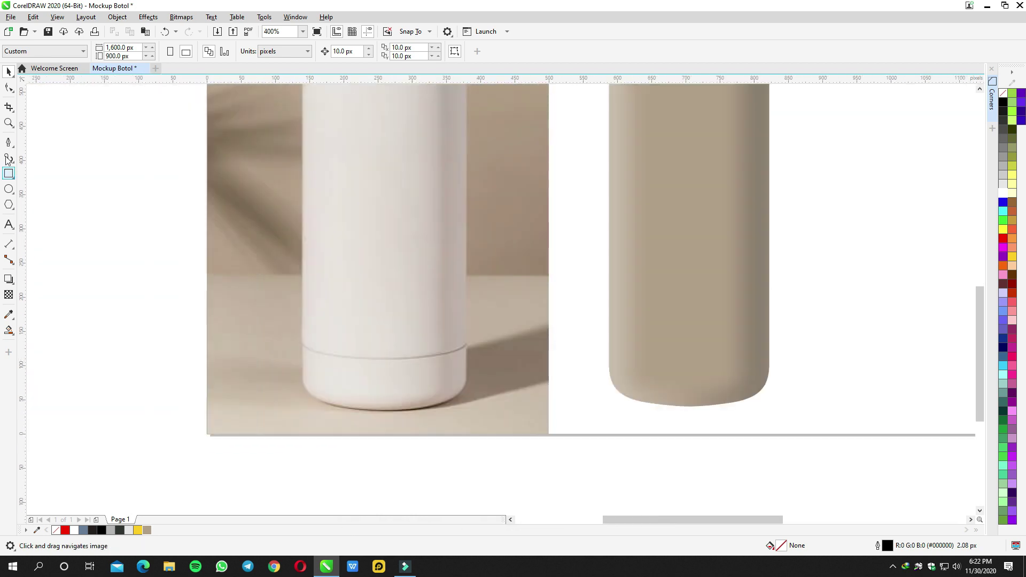
pyautogui.press('F5')
pyautogui.click(301, 341)
pyautogui.press('space')
pyautogui.hotkey('ctrl', 'z')
pyautogui.scroll(1, 385, 355)
pyautogui.press('space')
pyautogui.click(213, 325)
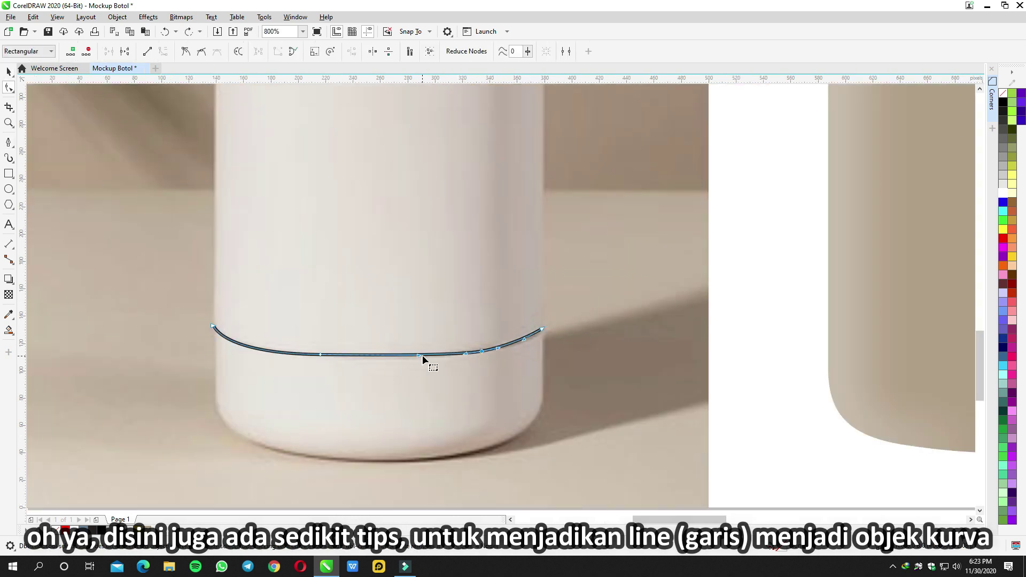
pyautogui.click(578, 470)
# Step: Move the traced seam line from the photo onto the base of the beige bottle
pyautogui.scroll(-3, 578, 470)
pyautogui.moveTo(385, 268); pyautogui.dragTo(534, 278)
pyautogui.scroll(2, 539, 338)
# Step: Give the seam line a 3 px grey (#666666) outline and convert the outline to an object
pyautogui.click(538, 338)
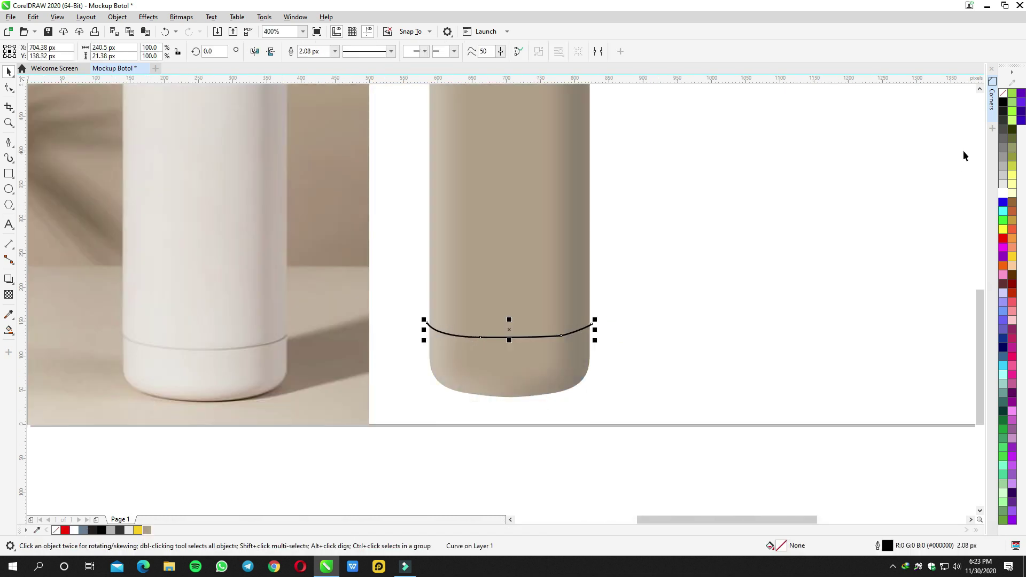
pyautogui.hscroll(-2, 957, 161)
pyautogui.click(334, 51)
pyautogui.hotkey('ctrl', 'shift', 'q')
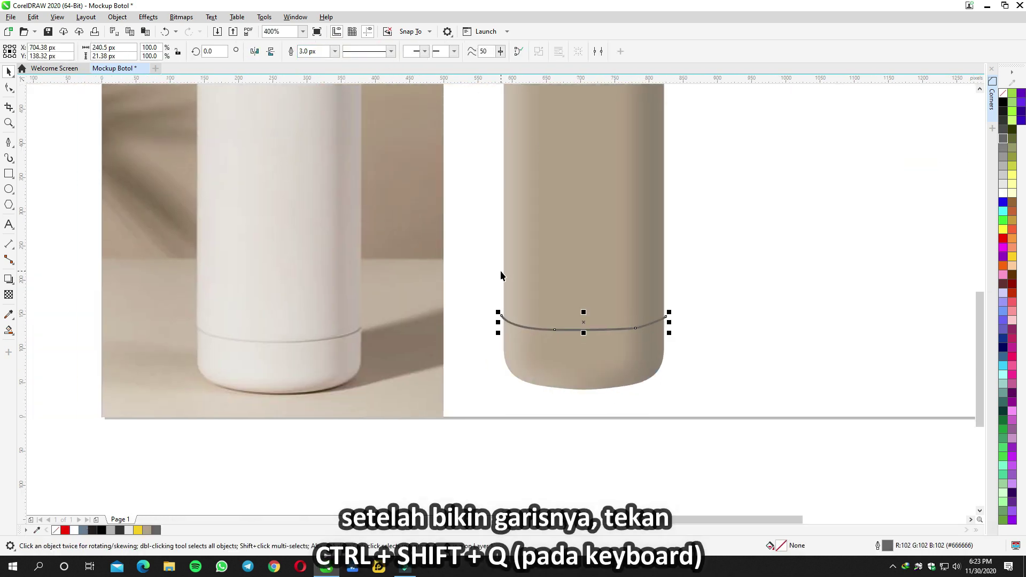
# Step: PowerClip the converted seam object inside the bottle body so its ends follow the body's edges
pyautogui.scroll(2, 569, 314)
pyautogui.scroll(-2, 770, 329)
pyautogui.moveTo(770, 329); pyautogui.dragTo(719, 317)
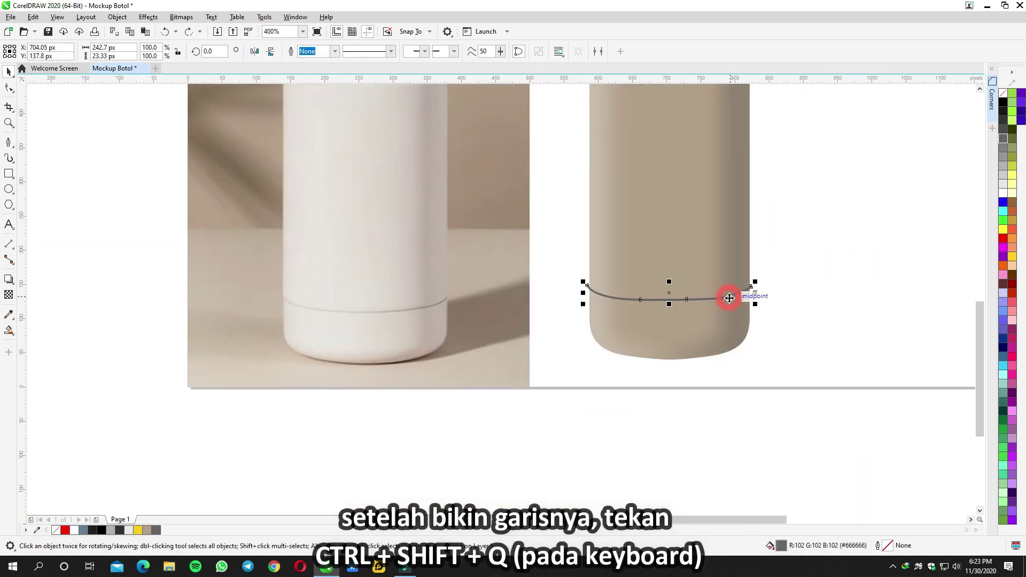
pyautogui.rightClick(729, 295)
pyautogui.moveTo(815, 303); pyautogui.dragTo(702, 313)
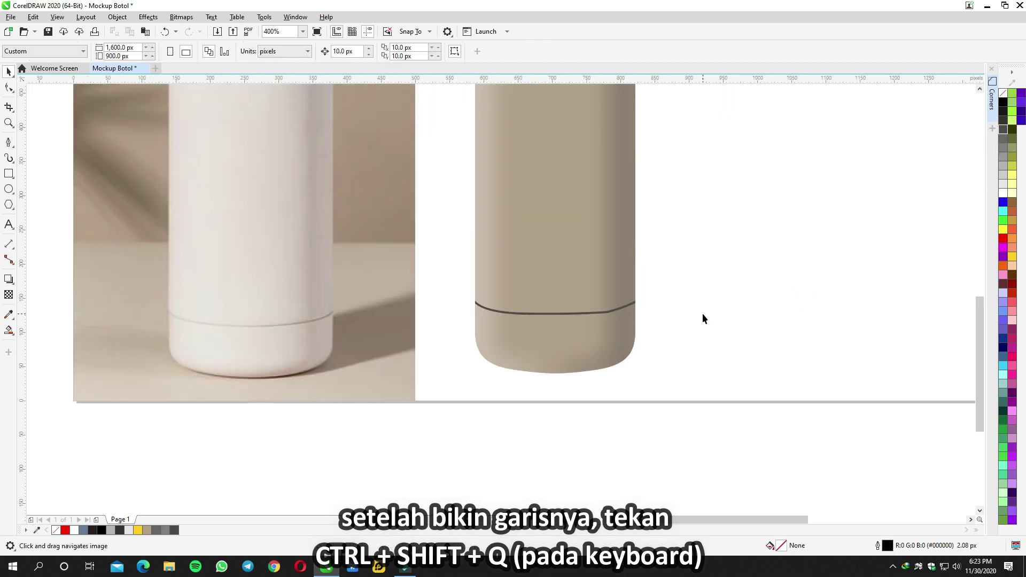
# Step: Edit the clipped seam and smooth the kink near its right end by removing the corner nodes
pyautogui.scroll(-2, 299, 317)
pyautogui.scroll(2, 447, 314)
pyautogui.press('F10')
pyautogui.click(506, 337)
pyautogui.scroll(4, 506, 338)
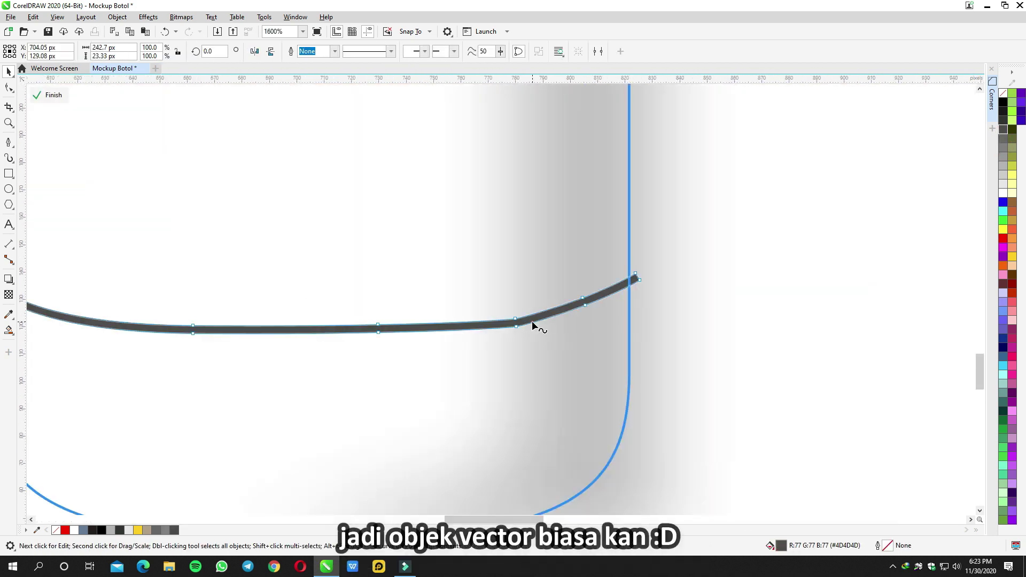
pyautogui.click(991, 106)
pyautogui.scroll(3, 459, 252)
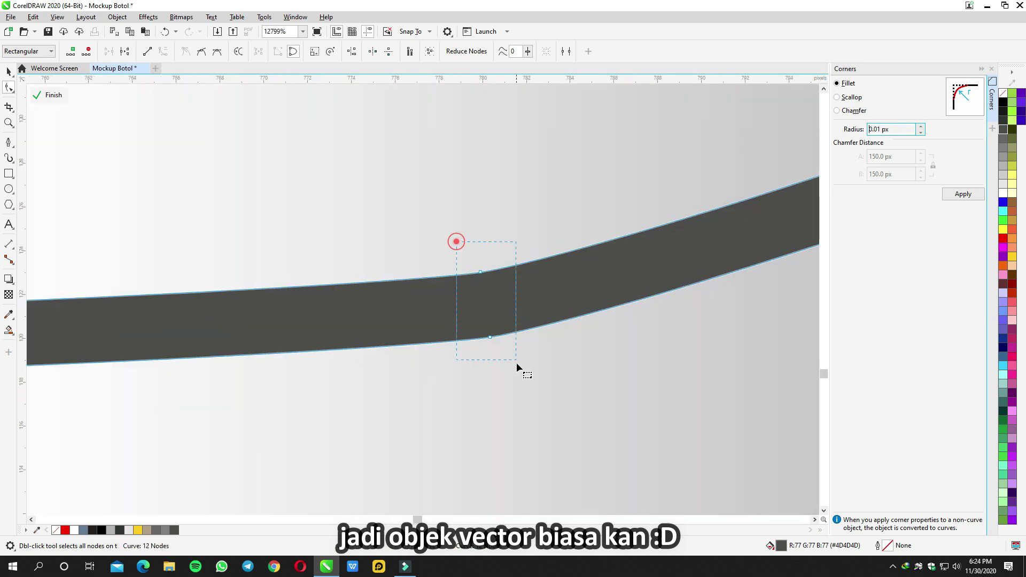
pyautogui.scroll(-5, 483, 278)
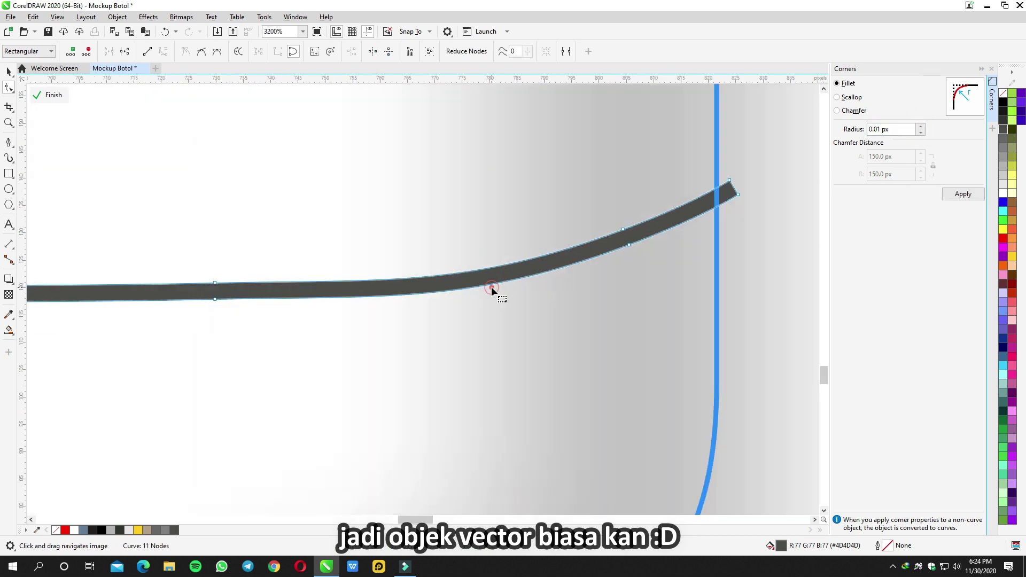
pyautogui.press('space')
pyautogui.press('Escape')
pyautogui.scroll(-1, 647, 278)
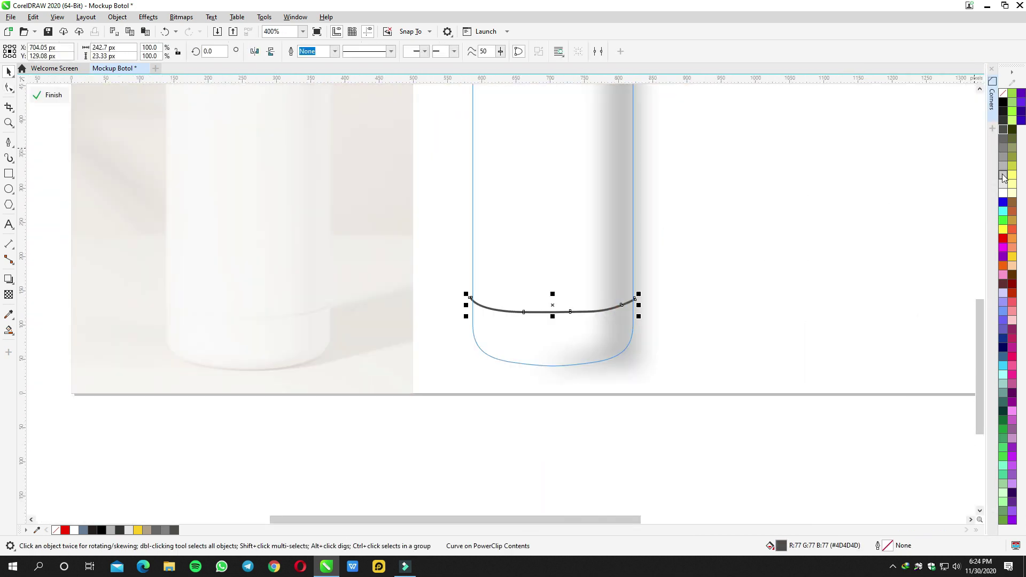
# Step: Apply a horizontal fountain fill from black to brown across the cap and colour its 43% stop brown
pyautogui.moveTo(515, 280); pyautogui.dragTo(590, 332)
pyautogui.scroll(2, 395, 239)
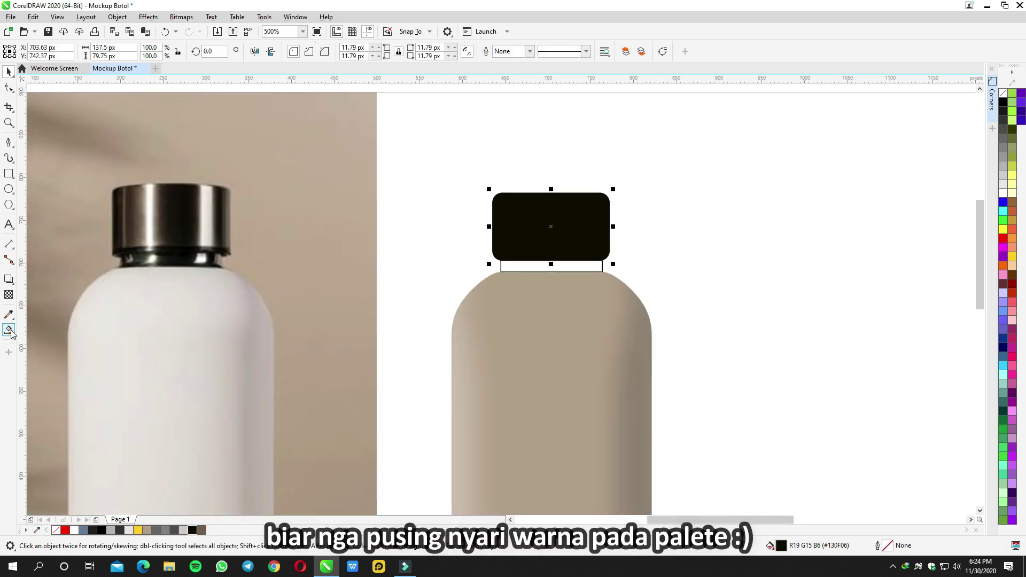
pyautogui.click(9, 330)
pyautogui.moveTo(479, 226); pyautogui.dragTo(620, 227)
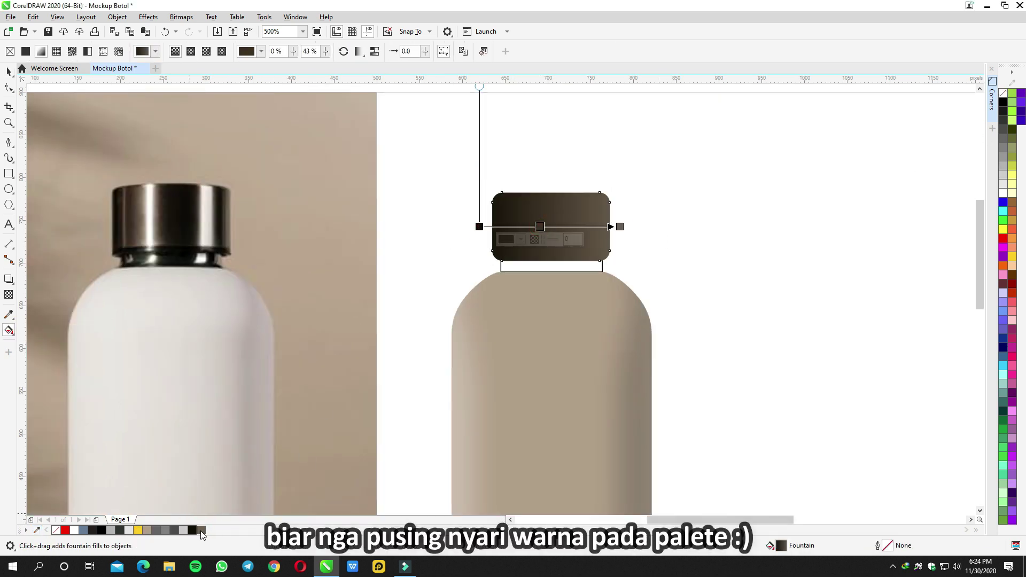
pyautogui.moveTo(201, 530); pyautogui.dragTo(512, 234)
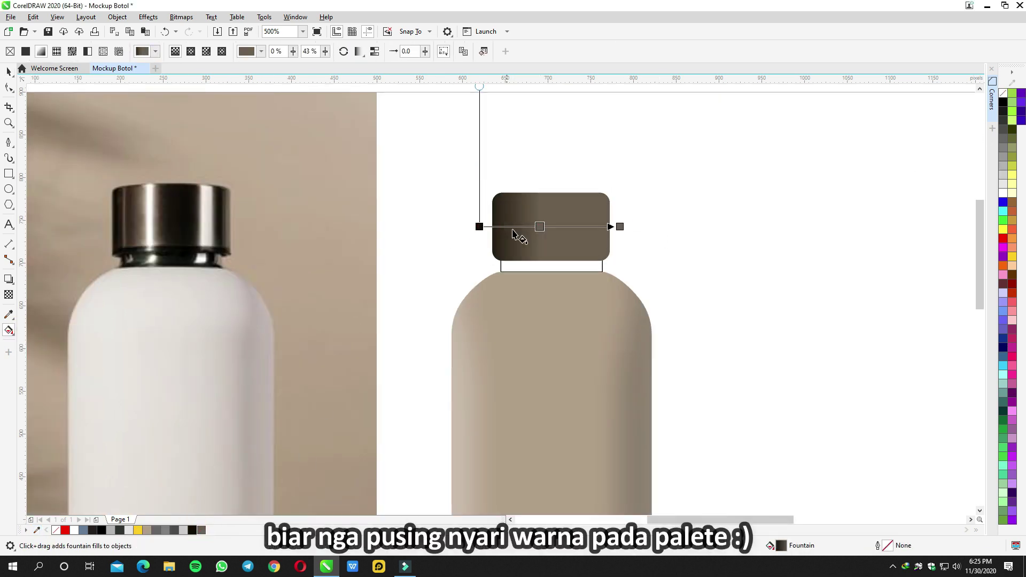
# Step: Add and position more dark and brown colour stops in the cap's gradient to imitate the photo's metallic shading
pyautogui.doubleClick(555, 226)
pyautogui.moveTo(574, 226); pyautogui.dragTo(578, 226)
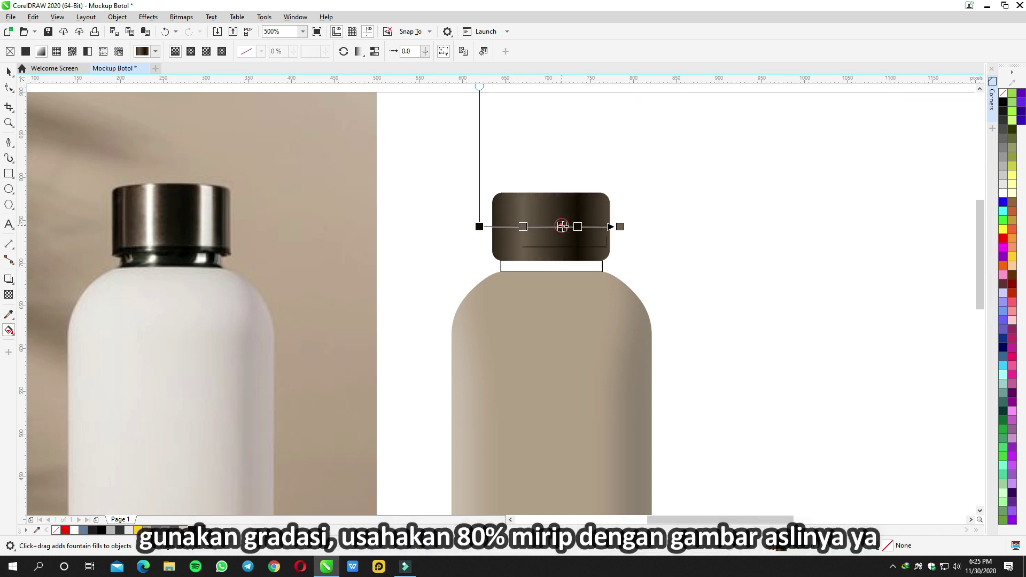
pyautogui.scroll(1, 591, 224)
pyautogui.doubleClick(589, 227)
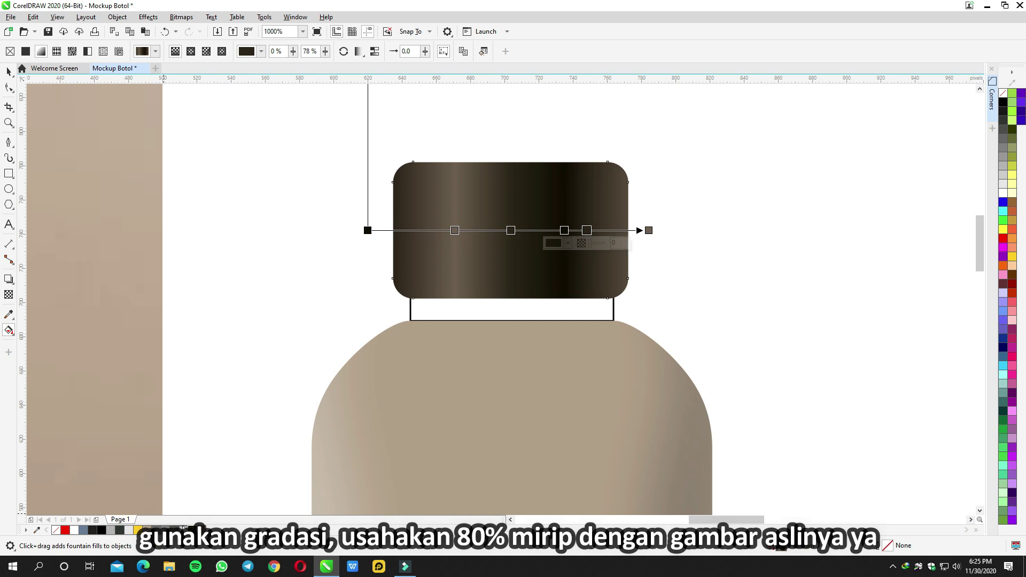
pyautogui.press('Escape')
# Step: Draw a narrow rectangle about 9 × 90 px over the photo cap's highlight and place it on the drawn cap as outline-free white
pyautogui.scroll(-1, 715, 218)
pyautogui.scroll(2, 363, 178)
pyautogui.scroll(-1, 444, 219)
pyautogui.press('F6')
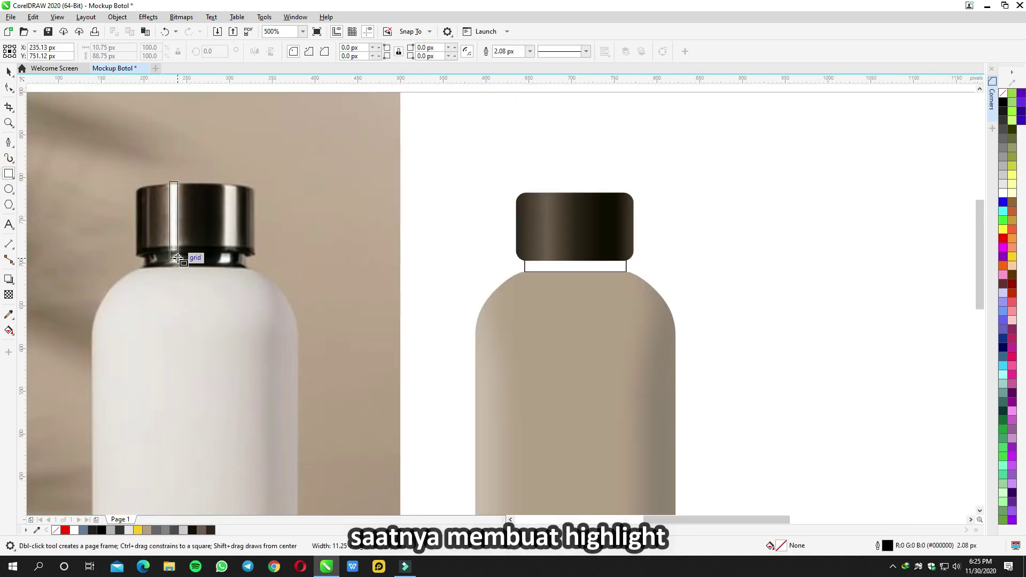
pyautogui.moveTo(180, 254); pyautogui.dragTo(178, 258)
pyautogui.press('space')
pyautogui.moveTo(174, 207); pyautogui.dragTo(551, 216)
# Step: Soften the white highlight strip on the cap with a Gaussian Blur of about 3.4 px radius
pyautogui.click(181, 16)
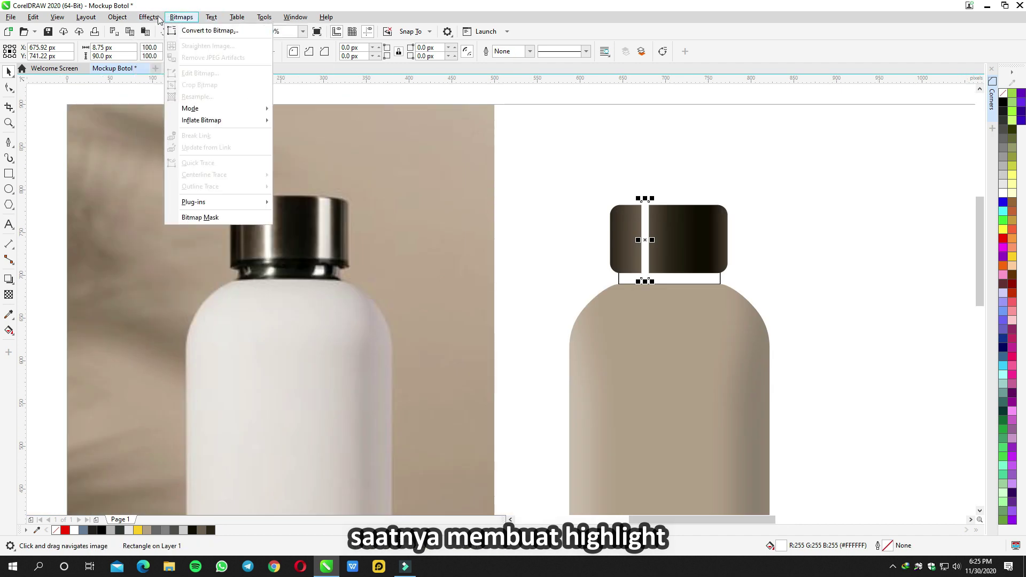
pyautogui.moveTo(148, 17)
pyautogui.moveTo(160, 83)
pyautogui.click(278, 94)
pyautogui.moveTo(690, 226); pyautogui.dragTo(526, 199)
pyautogui.moveTo(435, 223); pyautogui.dragTo(416, 228)
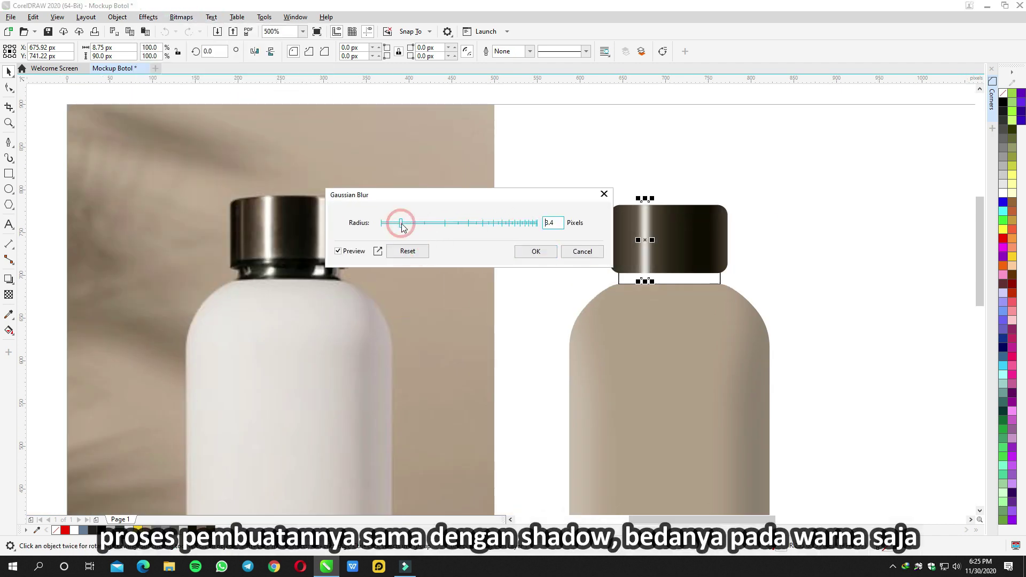
pyautogui.click(526, 254)
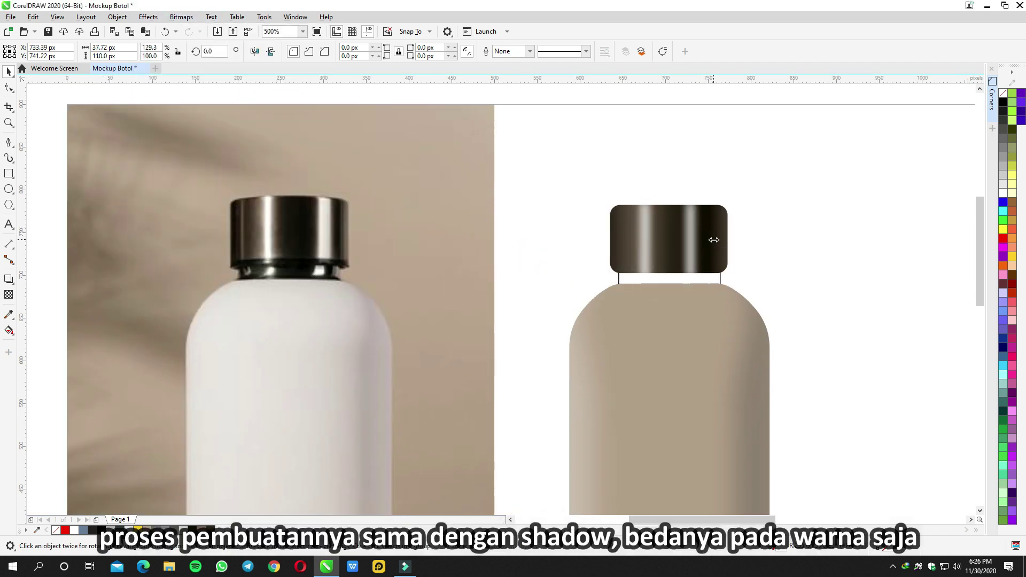
# Step: Soften the white highlight strip near the cap's right side with a Gaussian Blur of 3.8 px radius
pyautogui.click(148, 17)
pyautogui.moveTo(161, 83)
pyautogui.click(307, 133)
pyautogui.click(449, 268)
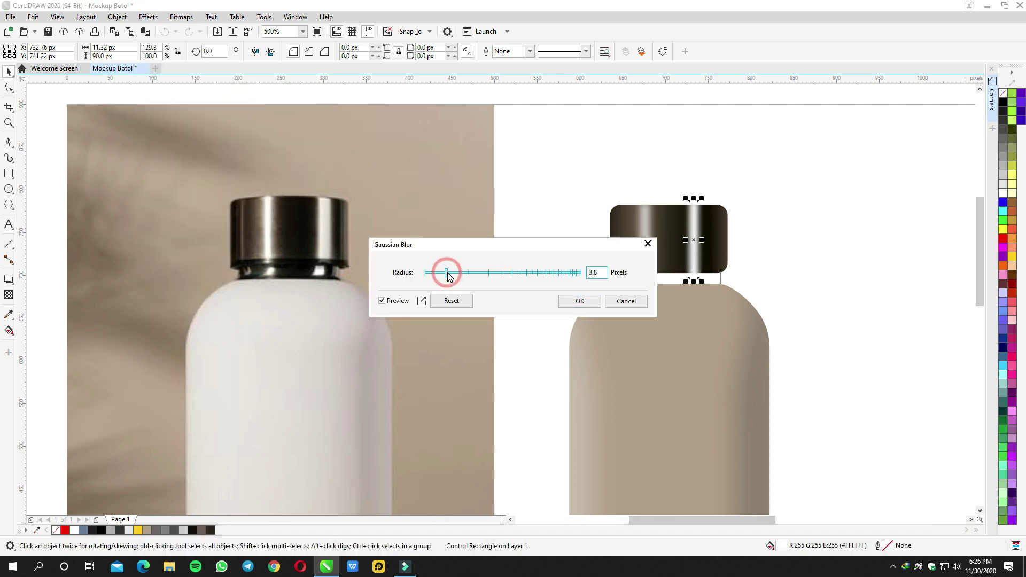
pyautogui.click(577, 300)
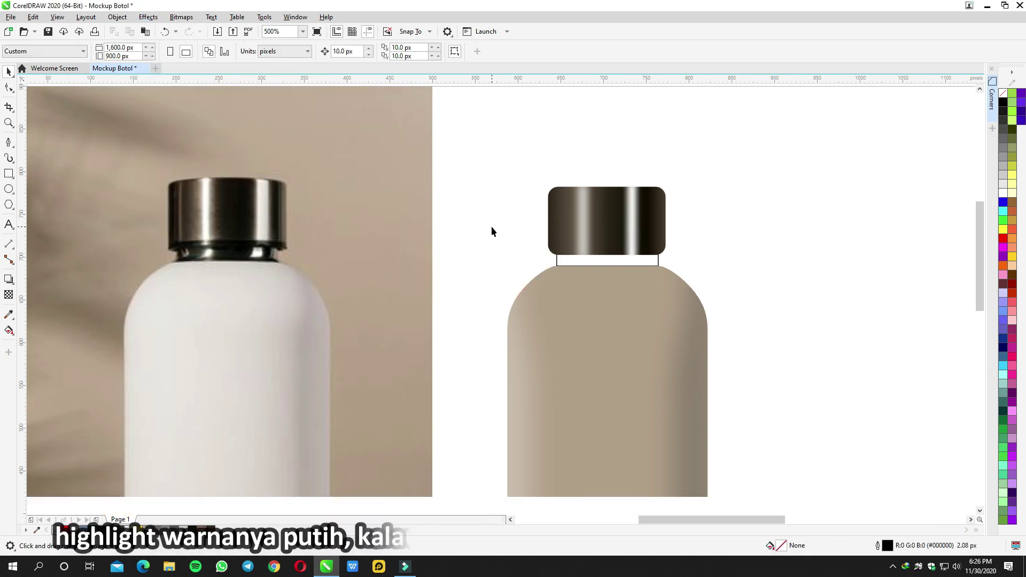
# Step: Widen the blurred highlight near the cap's right side to about 25 px
pyautogui.click(633, 217)
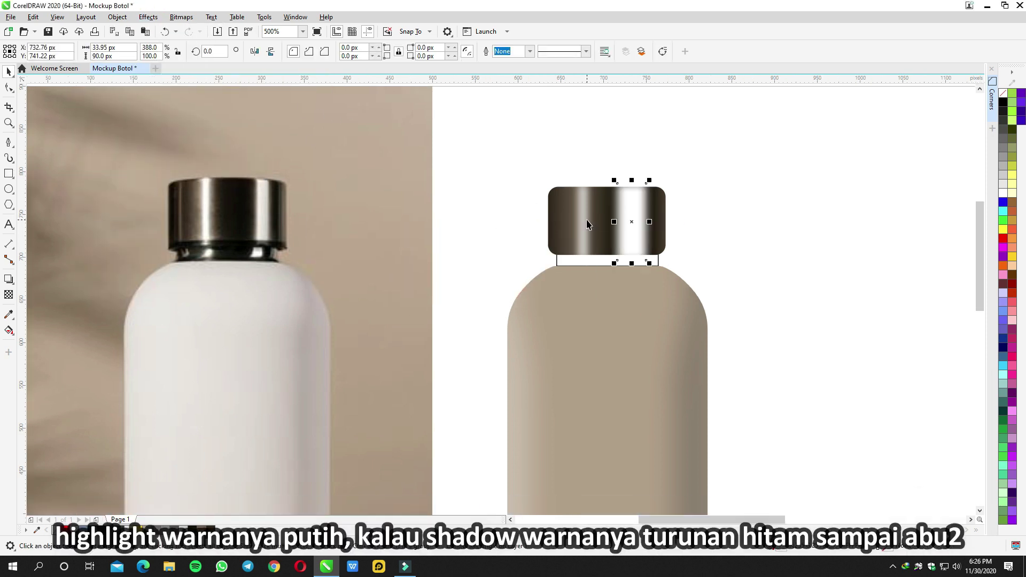
pyautogui.scroll(2, 587, 224)
pyautogui.scroll(-1, 568, 245)
pyautogui.moveTo(836, 260); pyautogui.dragTo(755, 238)
pyautogui.click(645, 228)
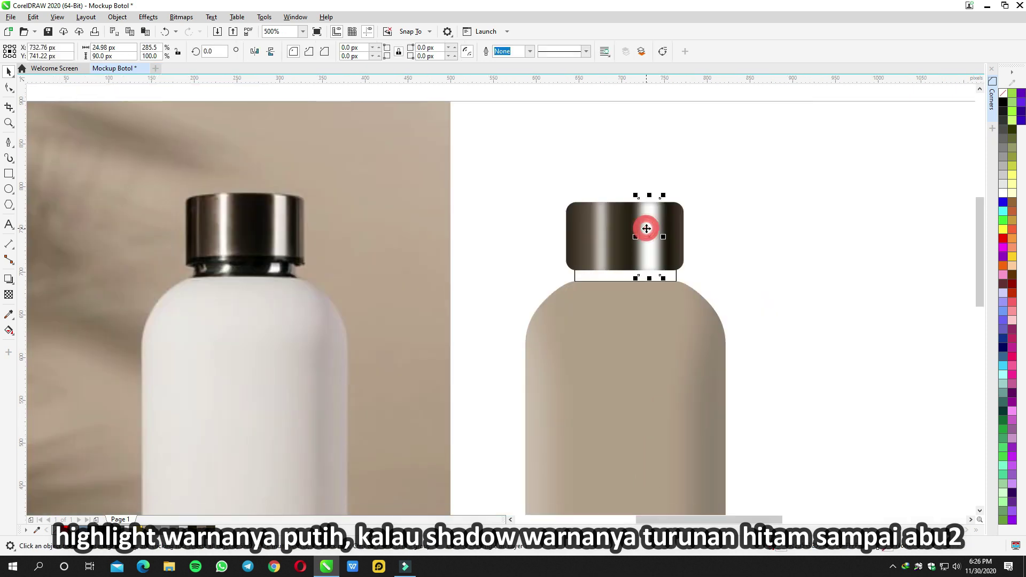
# Step: Draw a rectangle about 18 × 88 px over the cap's right highlight and fill it white
pyautogui.scroll(2, 271, 197)
pyautogui.hscroll(5, 452, 229)
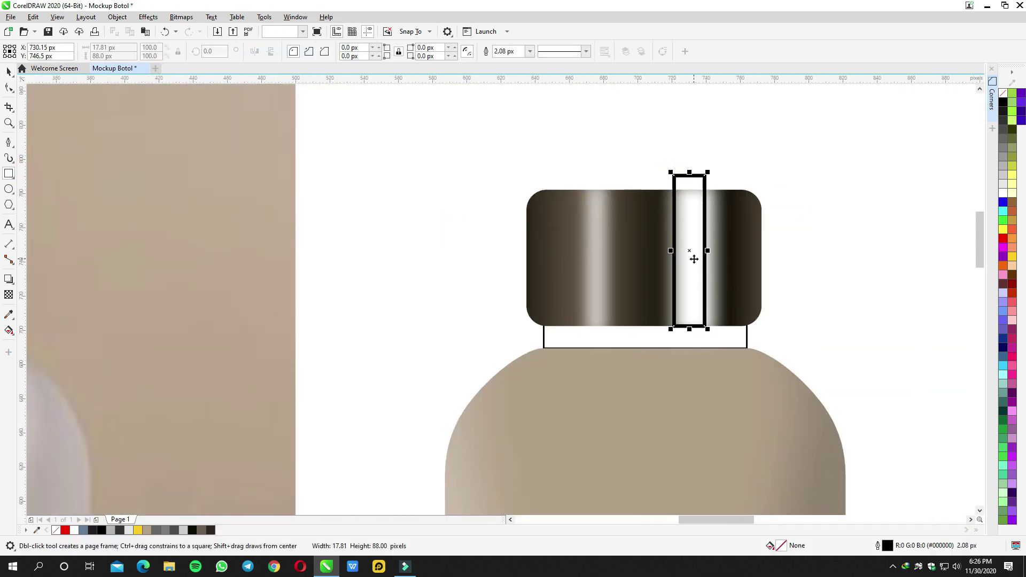
pyautogui.click(1003, 195)
pyautogui.scroll(-2, 800, 272)
pyautogui.scroll(3, 724, 250)
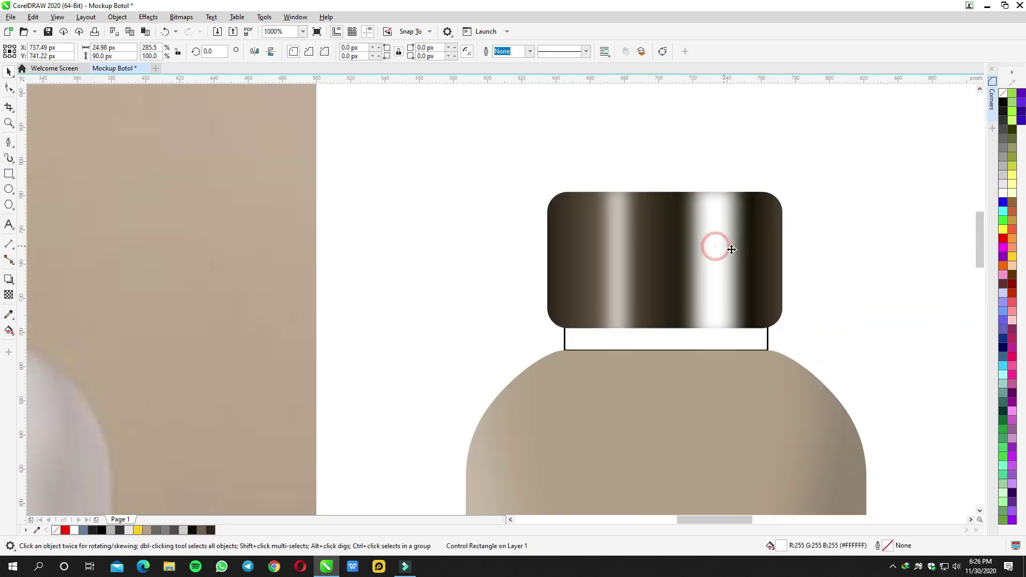
# Step: Add a white strip about 9 × 90 px over the cap's left highlight and soften it with a blur effect
pyautogui.scroll(-2, 620, 262)
pyautogui.scroll(2, 632, 274)
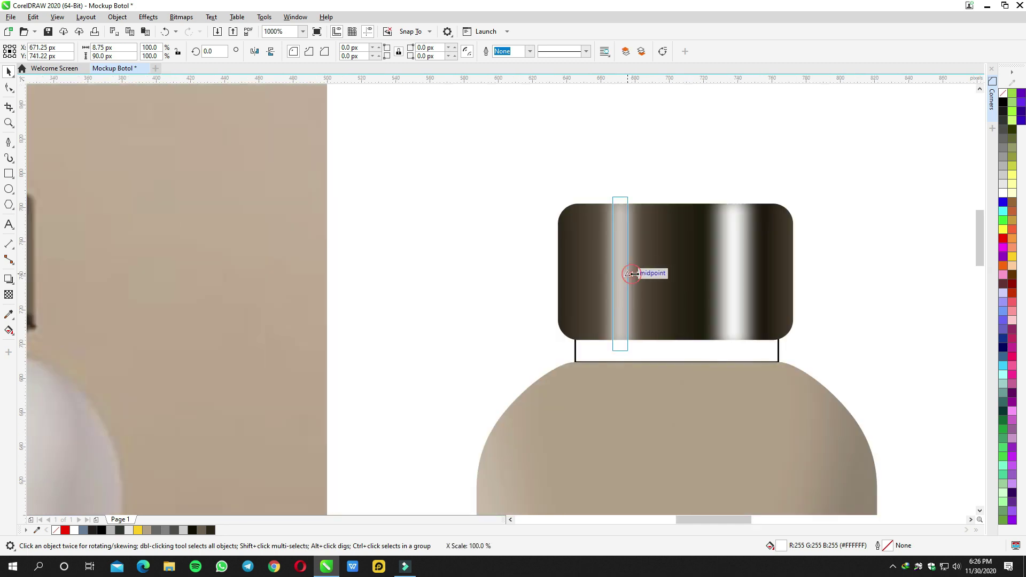
pyautogui.click(148, 17)
pyautogui.moveTo(176, 81)
pyautogui.click(251, 101)
pyautogui.moveTo(470, 240); pyautogui.dragTo(402, 227)
pyautogui.click(488, 277)
# Step: Place the cap's white highlight strips inside the cap shape with PowerClip
pyautogui.rightClick(621, 230)
pyautogui.click(652, 305)
pyautogui.scroll(-2, 543, 232)
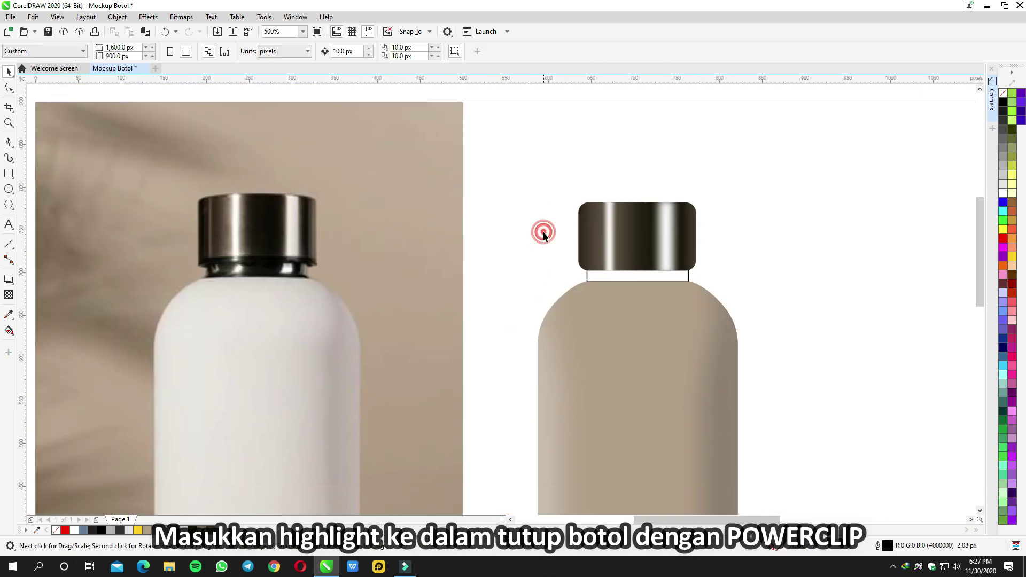
# Step: Give the bottle's neck rectangle an outline-free dark brown and black fountain fill matching the cap
pyautogui.press('g')
pyautogui.scroll(-4, 640, 233)
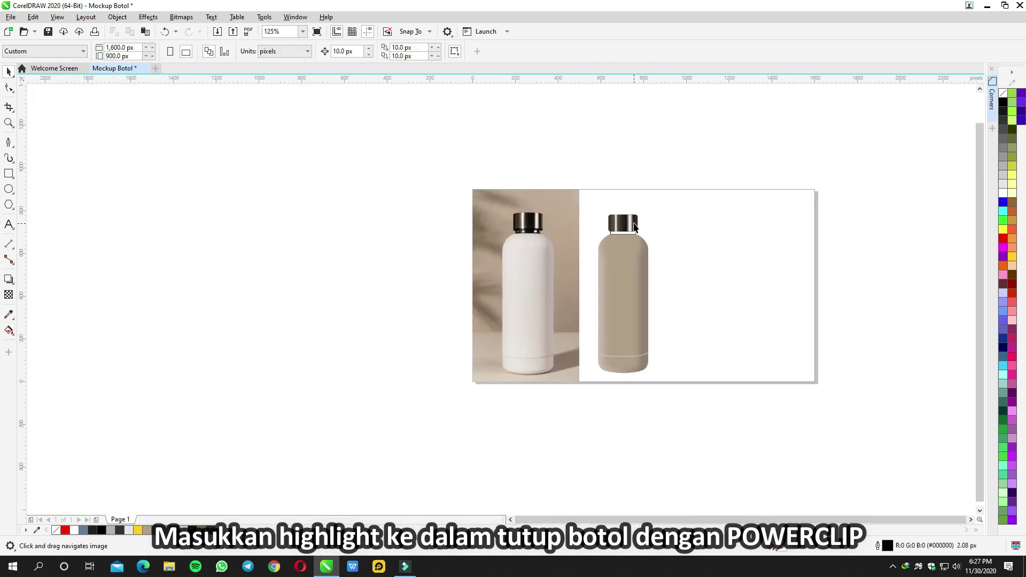
pyautogui.scroll(4, 638, 247)
pyautogui.press('space')
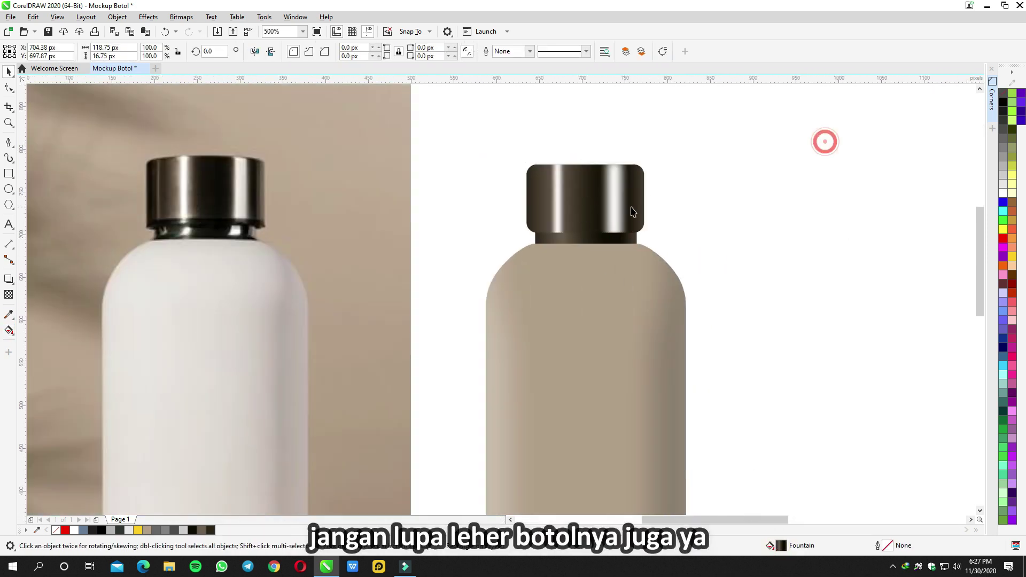
# Step: Copy the white highlight strips from the cap's PowerClip to use on the neck
pyautogui.keyDown('ctrl'); pyautogui.click(560, 198); pyautogui.keyUp('ctrl')
pyautogui.rightClick(621, 257)
pyautogui.click(649, 293)
pyautogui.scroll(-3, 768, 237)
pyautogui.scroll(3, 642, 235)
# Step: Resize and position the copied highlight strips inside the neck's PowerClip so they line up with the cap's highlights
pyautogui.click(630, 237)
pyautogui.click(635, 170)
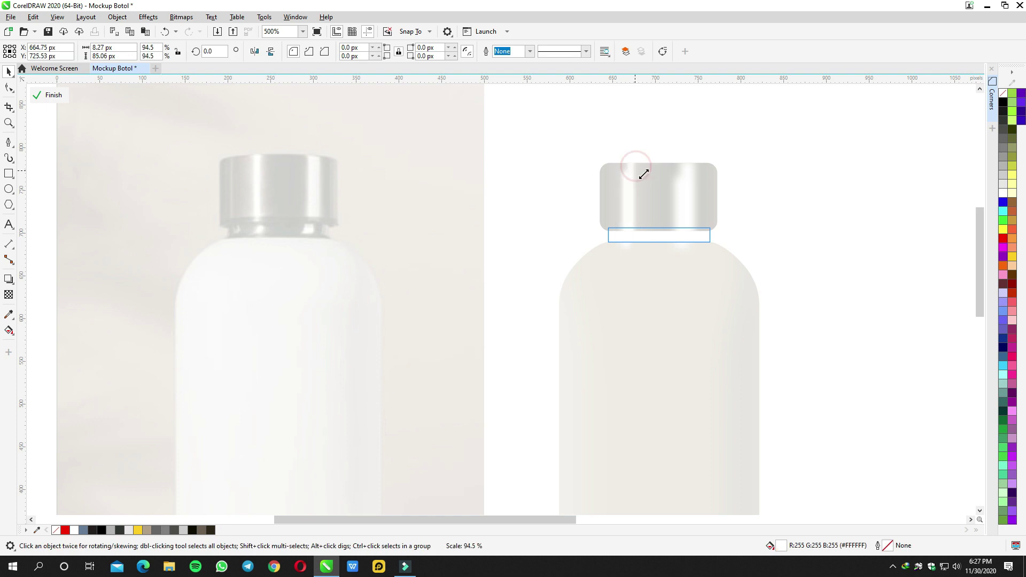
pyautogui.scroll(-2, 782, 190)
pyautogui.scroll(3, 488, 247)
pyautogui.click(488, 247)
pyautogui.click(761, 236)
# Step: Add a near-black #130F06 shadow shape about 129 × 22 px across the neck and PowerClip it as a dark band under the cap
pyautogui.scroll(-3, 694, 246)
pyautogui.scroll(1, 741, 245)
pyautogui.scroll(1, 598, 249)
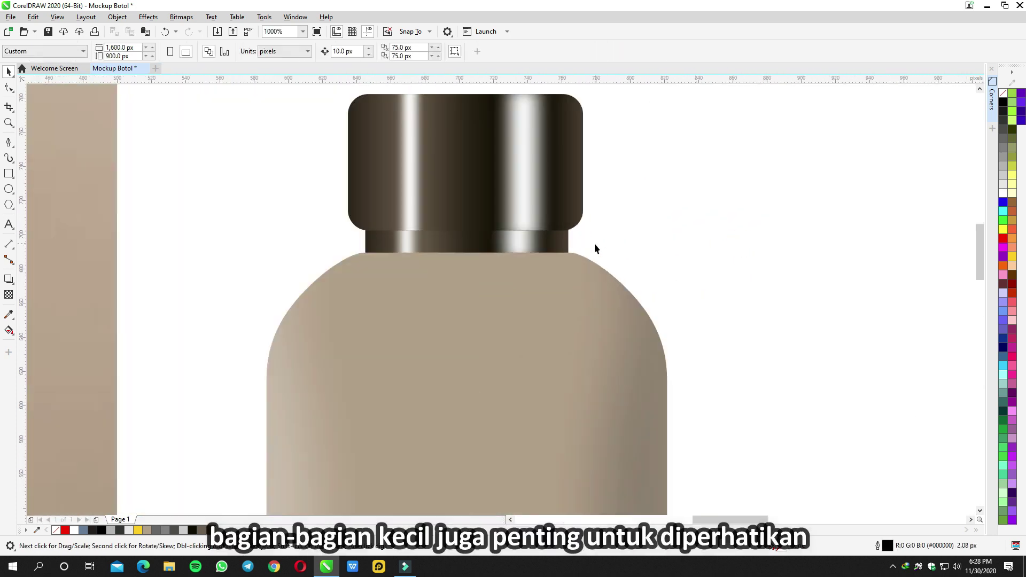
pyautogui.click(494, 250)
pyautogui.rightClick(542, 237)
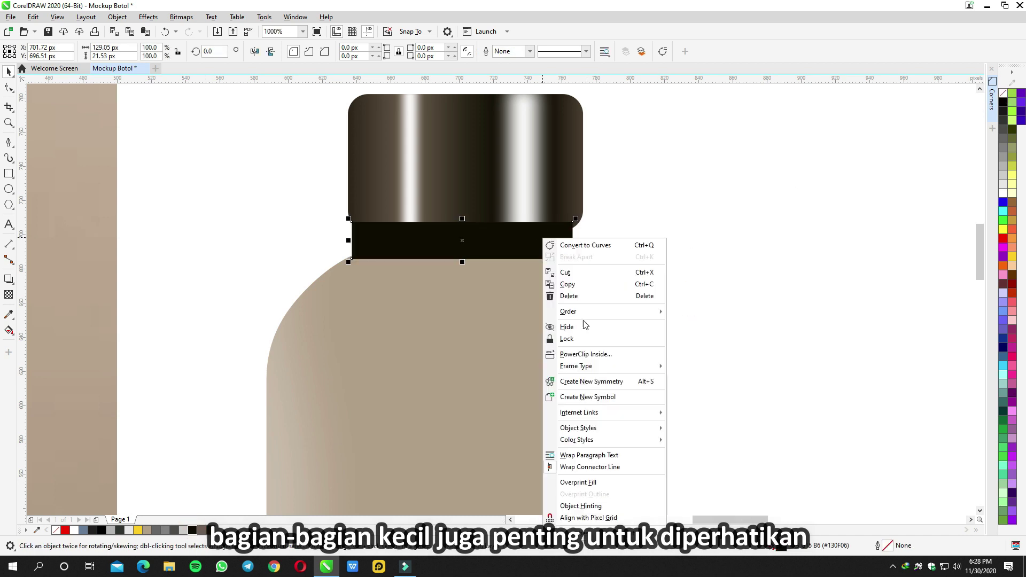
pyautogui.click(588, 365)
pyautogui.scroll(-2, 653, 214)
pyautogui.scroll(2, 621, 248)
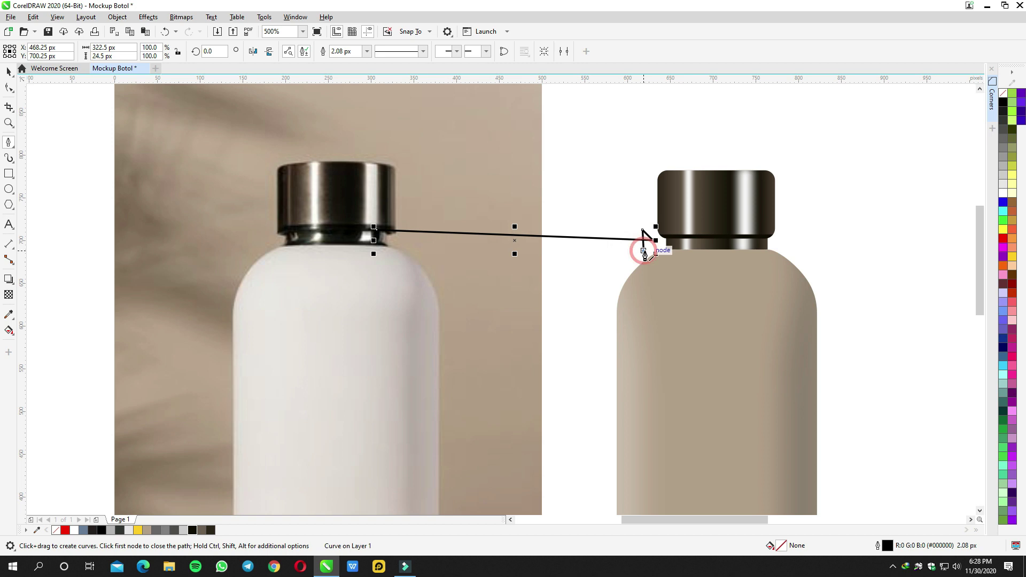
# Step: Draw an arrow from the photo bottle's neck to the drawn bottle's neck and colour its outline red
pyautogui.press('space')
pyautogui.scroll(1, 638, 240)
pyautogui.scroll(-1, 639, 240)
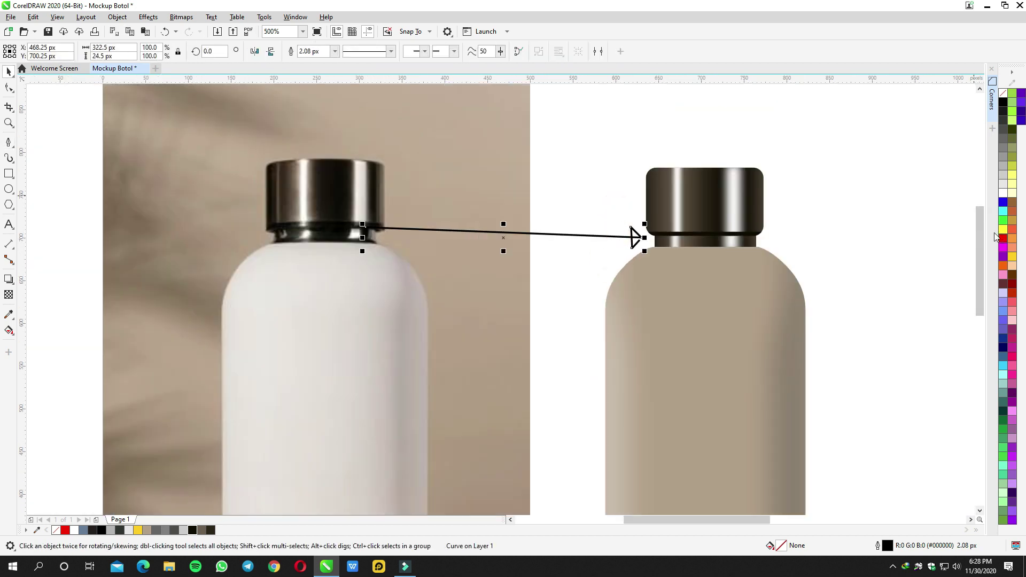
pyautogui.rightClick(1003, 238)
pyautogui.moveTo(635, 251); pyautogui.dragTo(592, 240)
# Step: Save the document as "Mockup Botol .cdr" in D:\33 Studio Project\CorelDraw
pyautogui.hotkey('ctrl', 's')
pyautogui.click(179, 27)
pyautogui.doubleClick(142, 157)
pyautogui.press('Return')
# Step: Recolour the bottle body off-white and delete the short leftover line beside the neck
pyautogui.scroll(-2, 768, 354)
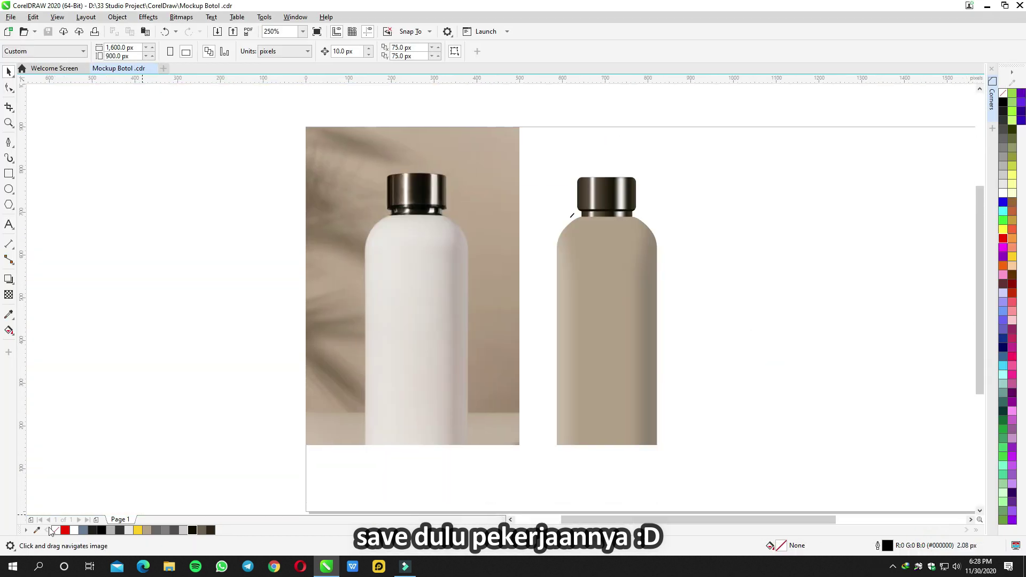
pyautogui.click(568, 305)
pyautogui.press('Delete')
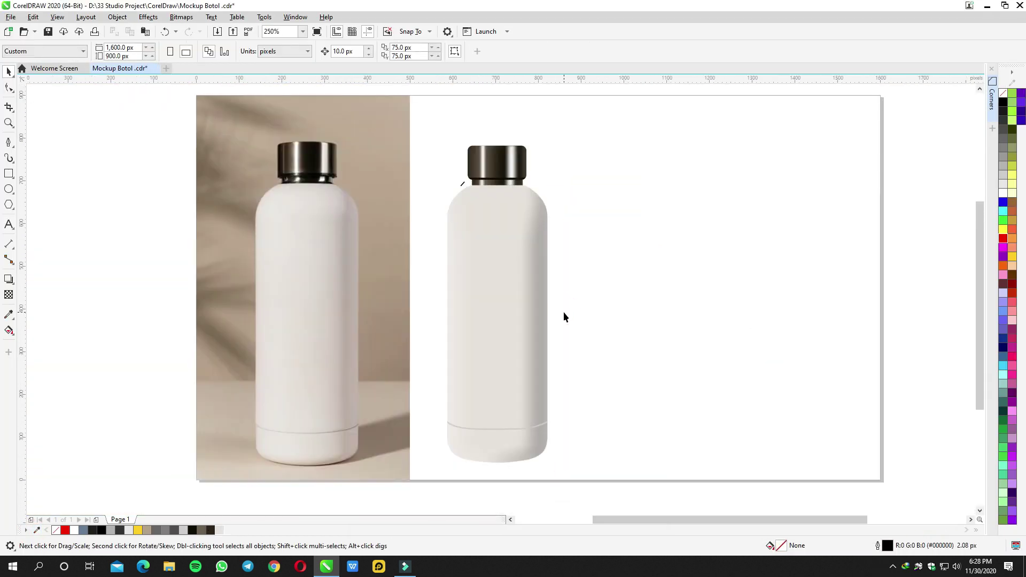
pyautogui.scroll(2, 483, 452)
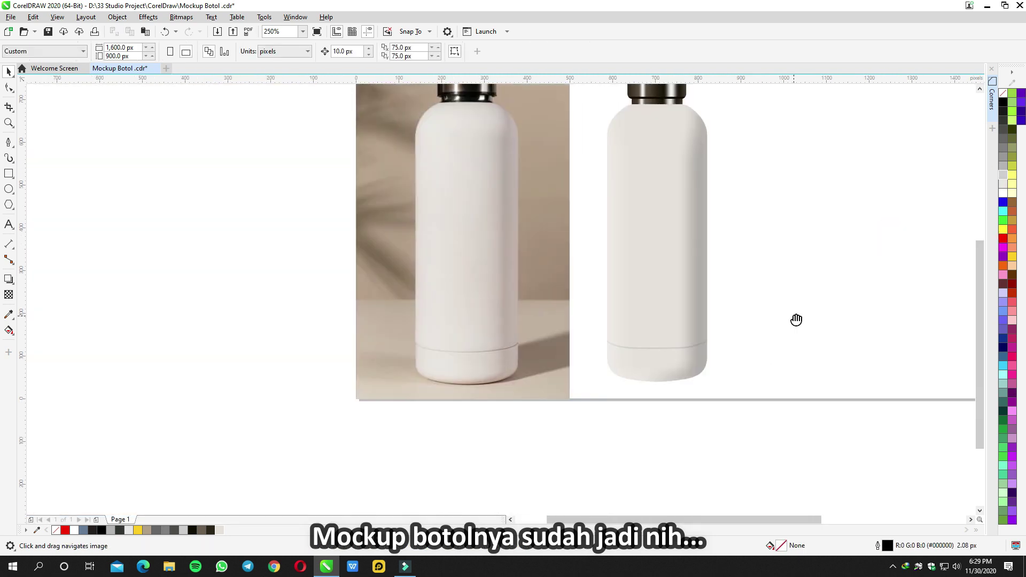
# Step: Adjust the #333333 shadow clipped inside the bottle body's right side, finish editing the PowerClip and save the document
pyautogui.moveTo(797, 319); pyautogui.dragTo(747, 344)
pyautogui.click(633, 229)
pyautogui.moveTo(664, 312); pyautogui.dragTo(644, 278)
pyautogui.hotkey('ctrl', 's')
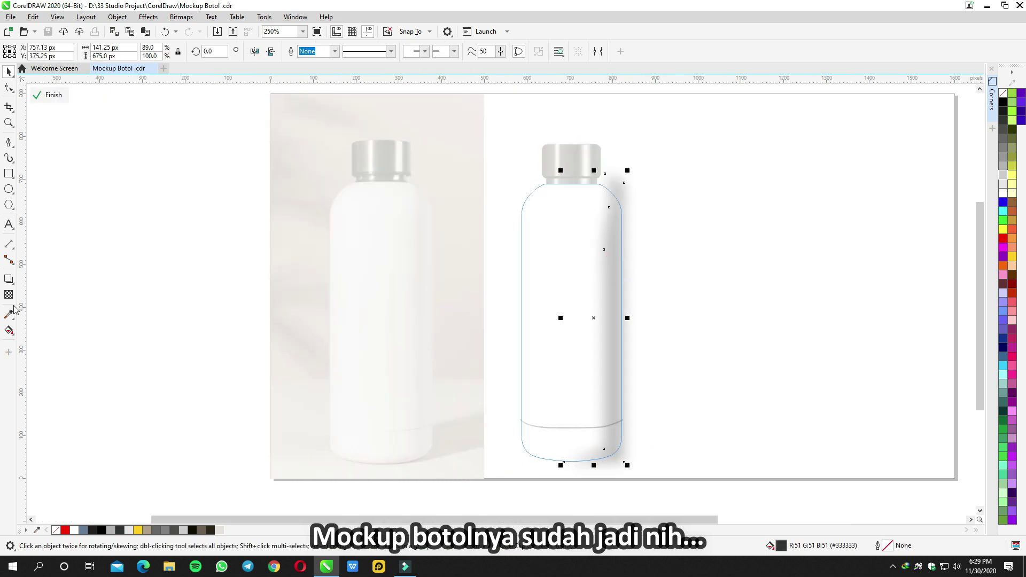
pyautogui.keyDown('ctrl'); pyautogui.click(253, 180); pyautogui.keyUp('ctrl')
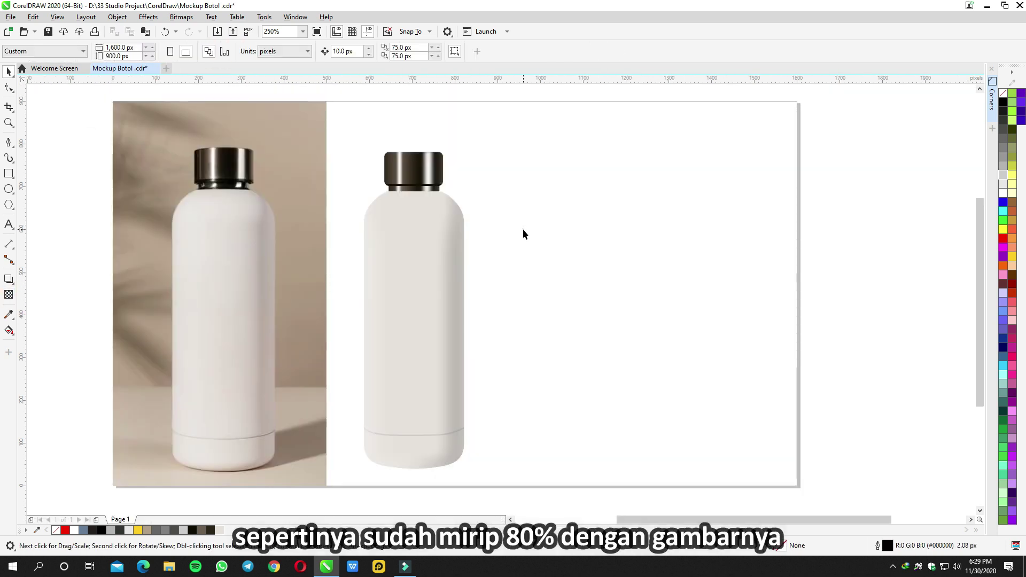
pyautogui.hotkey('ctrl', 's')
# Step: Add the two-line text "Your Brand" beside the photo and set its font to Alessia
pyautogui.scroll(2, 523, 238)
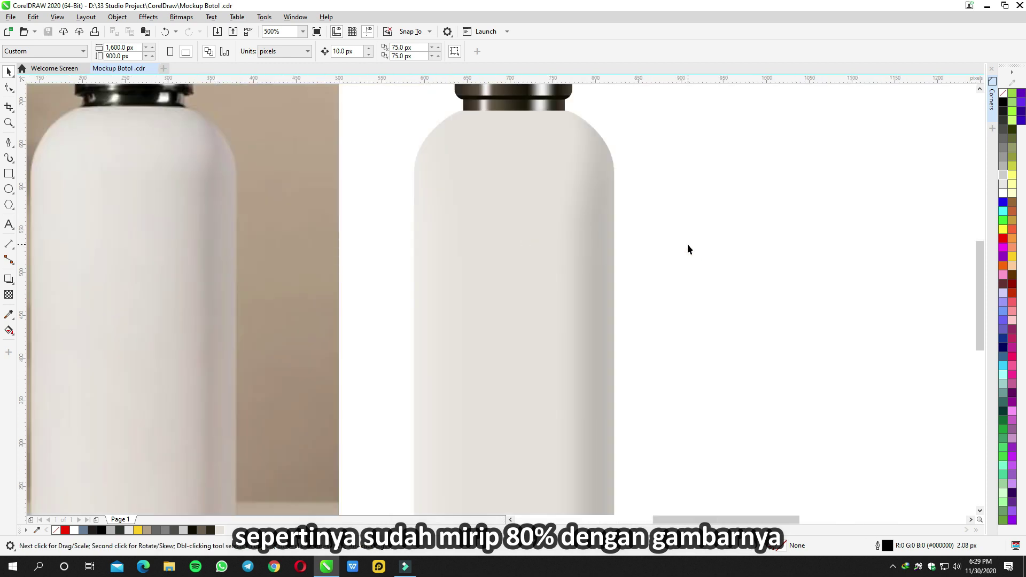
pyautogui.scroll(-2, 688, 243)
pyautogui.moveTo(687, 243); pyautogui.dragTo(586, 262)
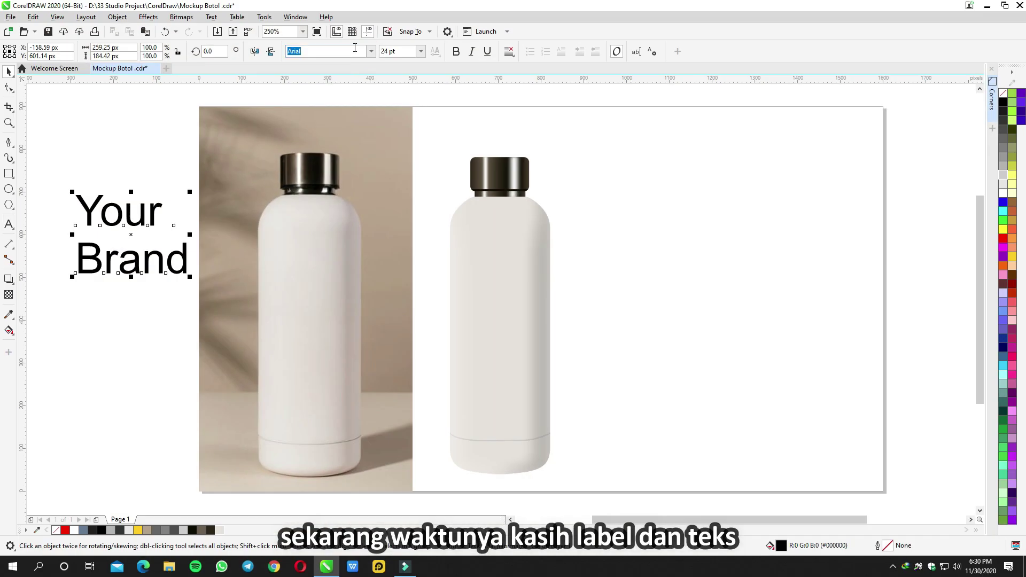
pyautogui.click(371, 51)
pyautogui.click(342, 111)
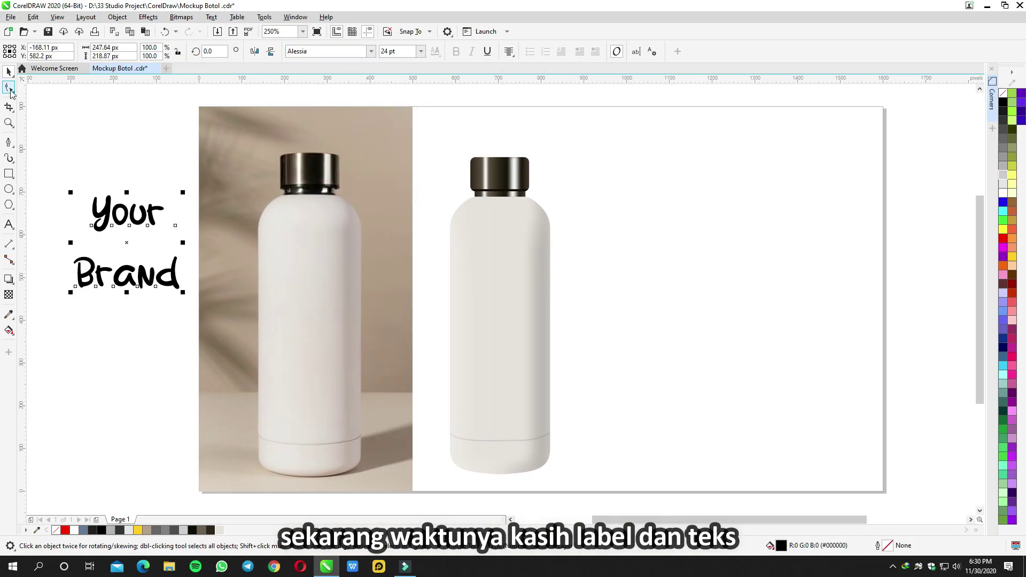
# Step: Remove the reference photo and place "Your Brand" on the bottle body at 15.671 pt in dark grey #333333
pyautogui.click(545, 262)
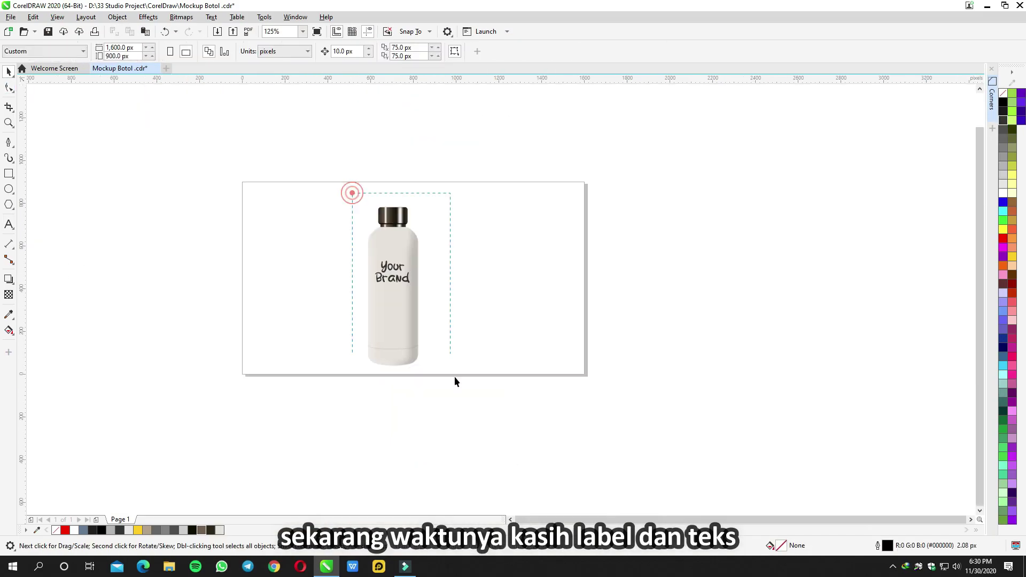
pyautogui.scroll(3, 484, 257)
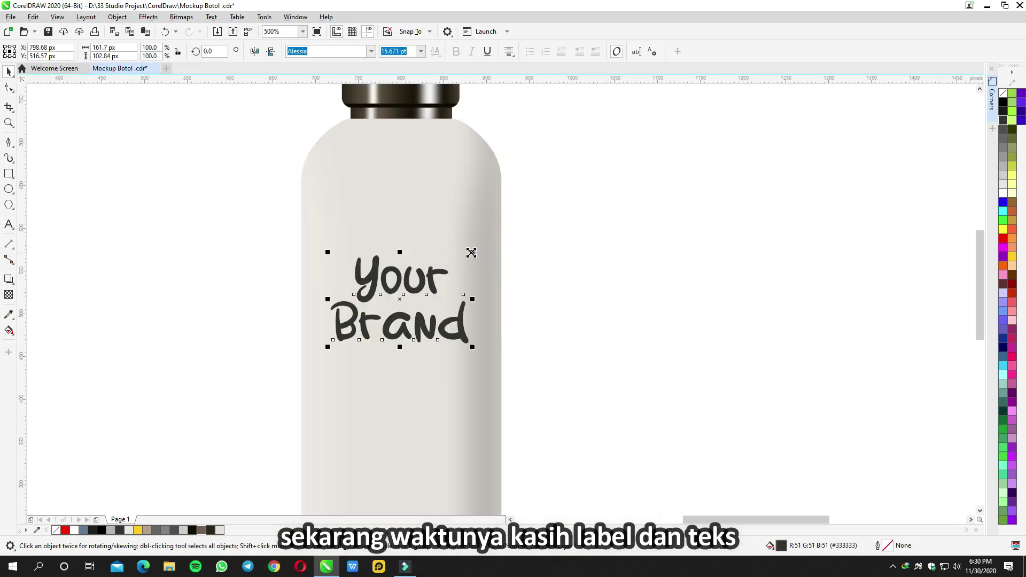
# Step: Add a yellow #FFCC00 circle about 81 px wide above the brand text and apply a Multiply inner shadow to it
pyautogui.click(9, 278)
pyautogui.click(32, 326)
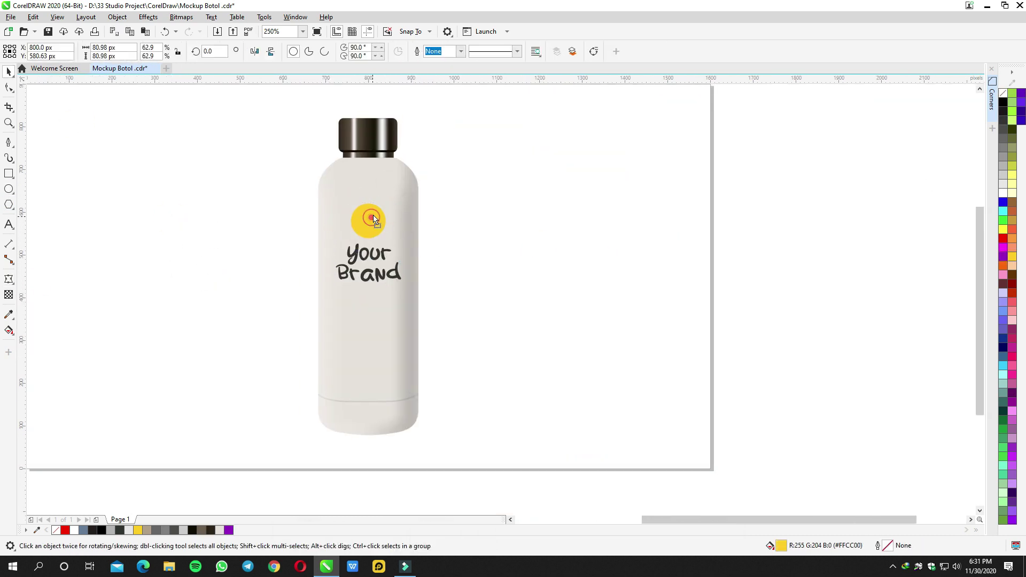
pyautogui.scroll(4, 345, 223)
pyautogui.moveTo(432, 217); pyautogui.dragTo(359, 154)
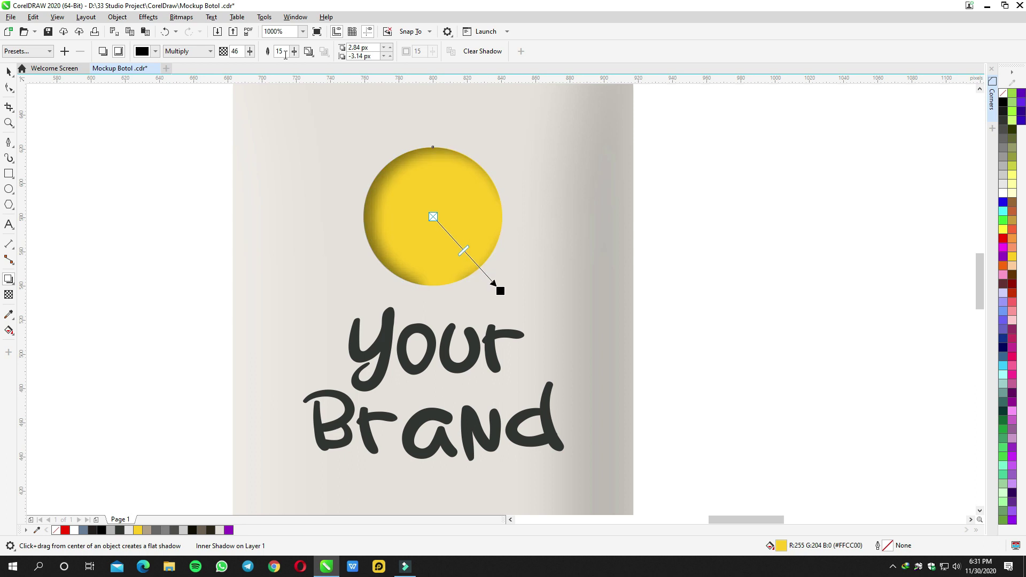